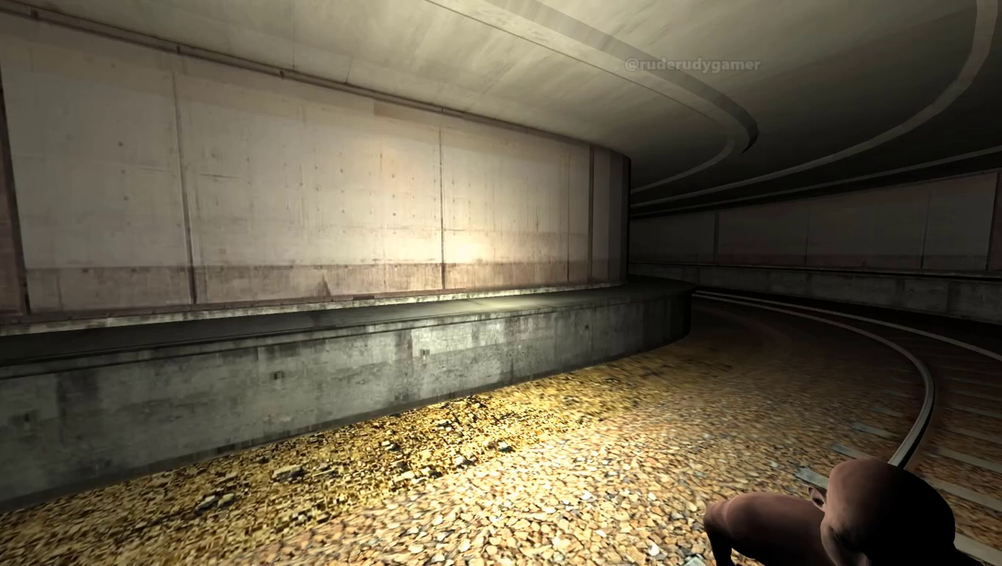
# - Exit the running game and return to the TRAIN FREECAM TUTORIAL scene in the CopperCube editor
pyautogui.press('Escape')
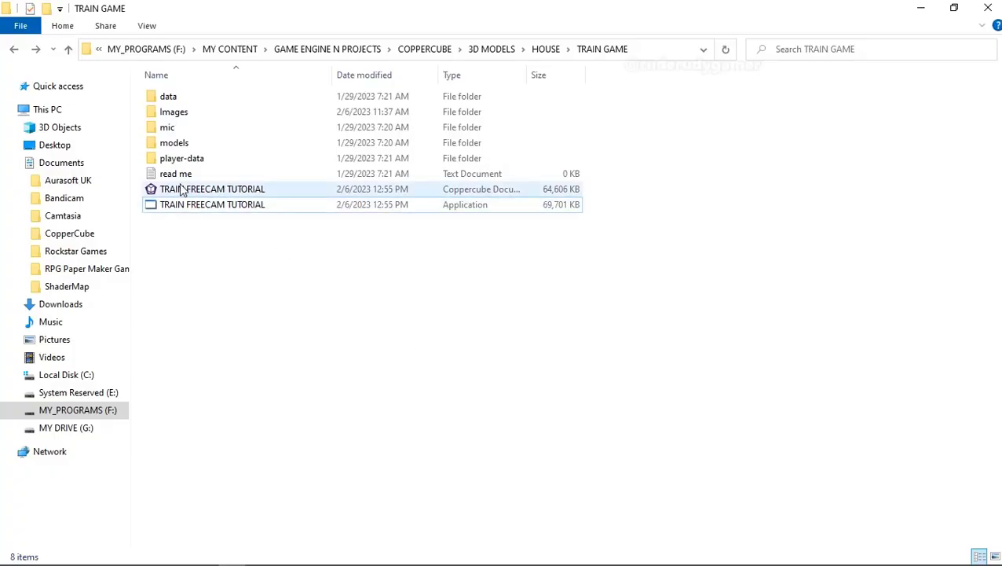
pyautogui.click(916, 11)
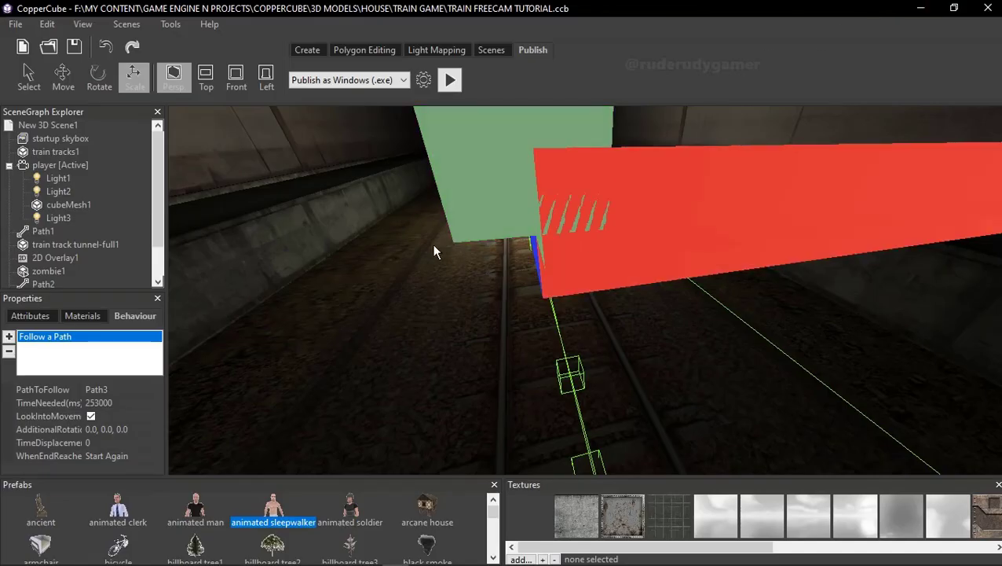
pyautogui.scroll(-2, 414, 262)
pyautogui.scroll(3, 427, 310)
pyautogui.scroll(-3, 412, 297)
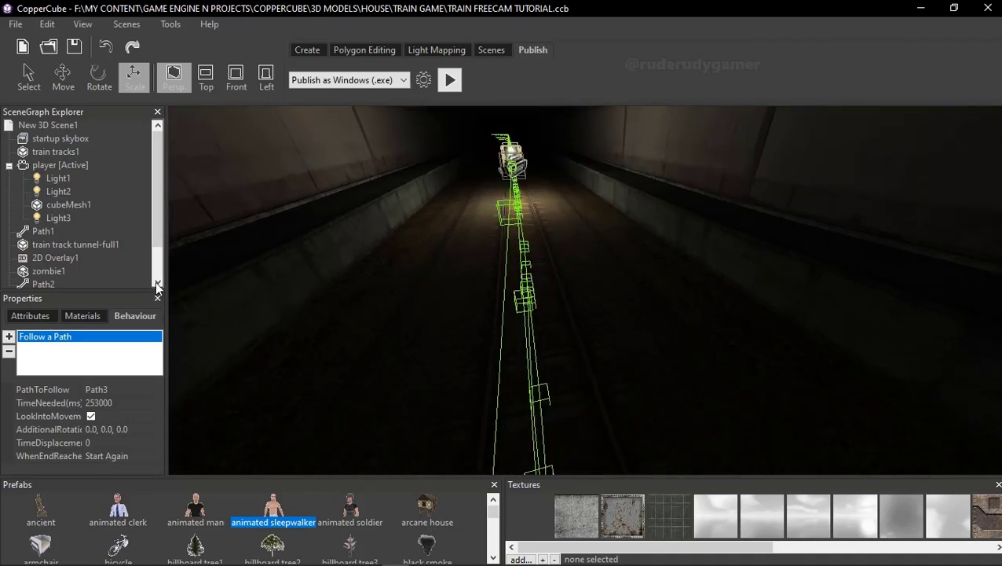
# - Remove the "On proximity do something" behaviour from the player camera
pyautogui.moveTo(155, 229); pyautogui.dragTo(157, 268)
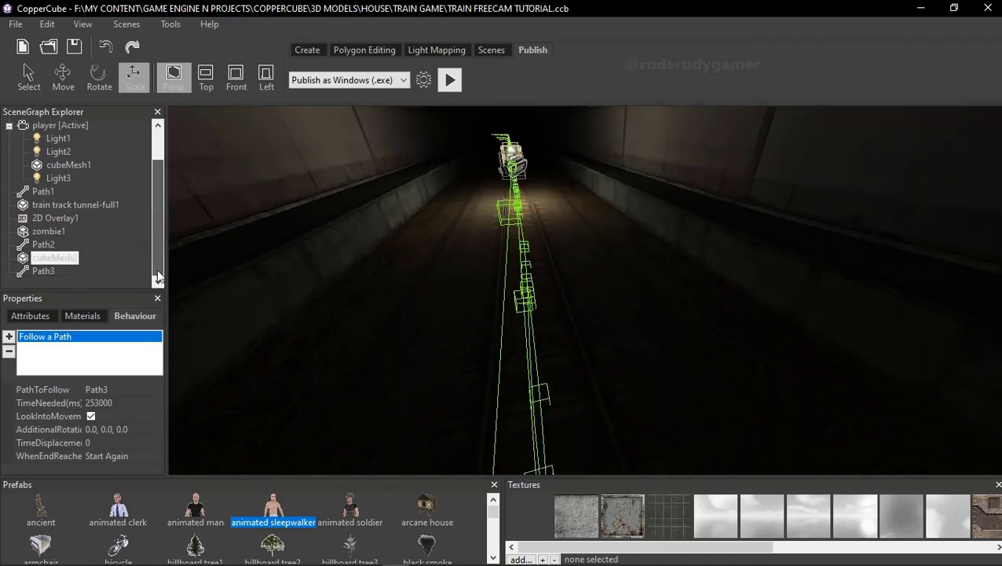
pyautogui.click(51, 257)
pyautogui.click(49, 205)
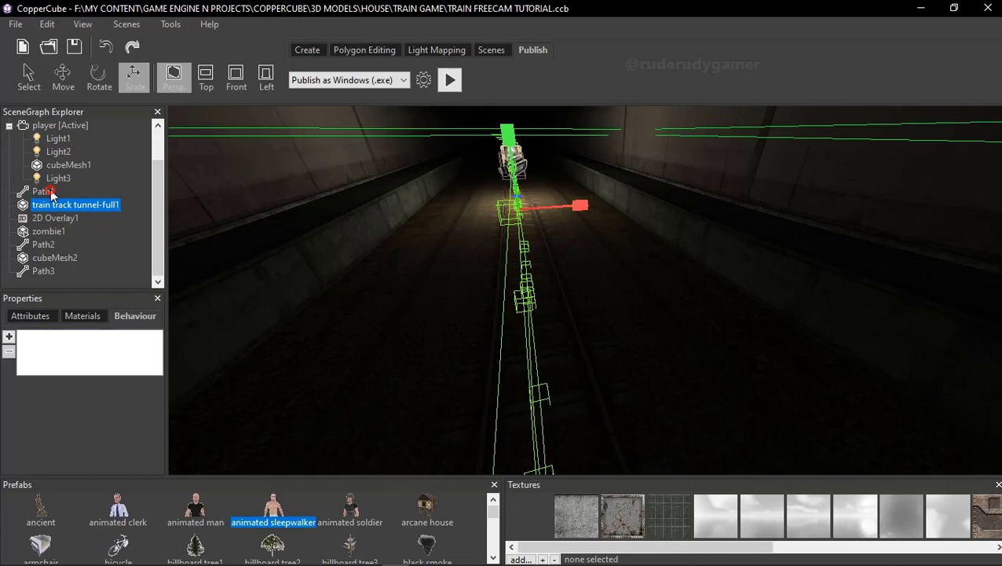
pyautogui.click(50, 192)
pyautogui.click(64, 166)
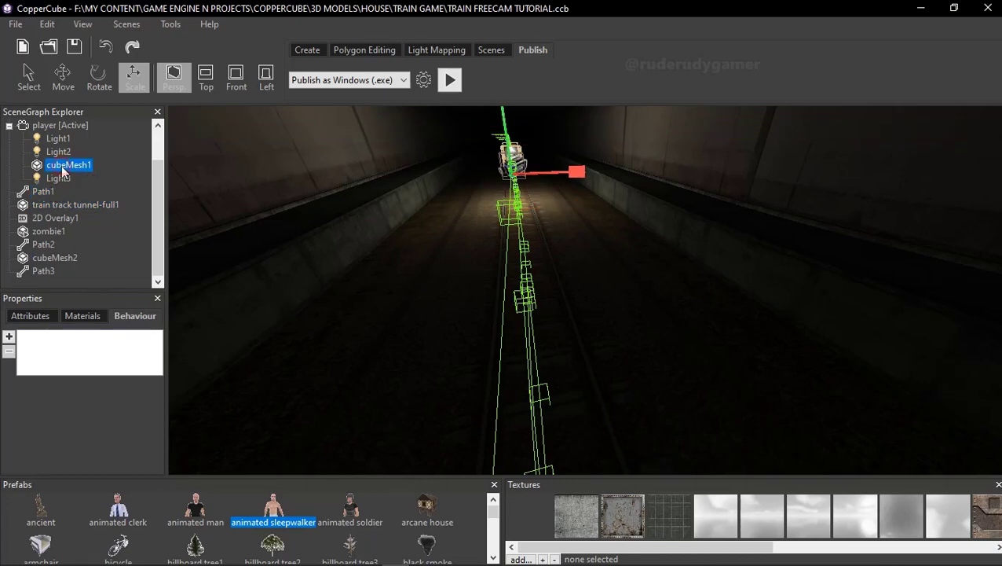
pyautogui.click(63, 126)
pyautogui.moveTo(485, 436); pyautogui.dragTo(424, 389)
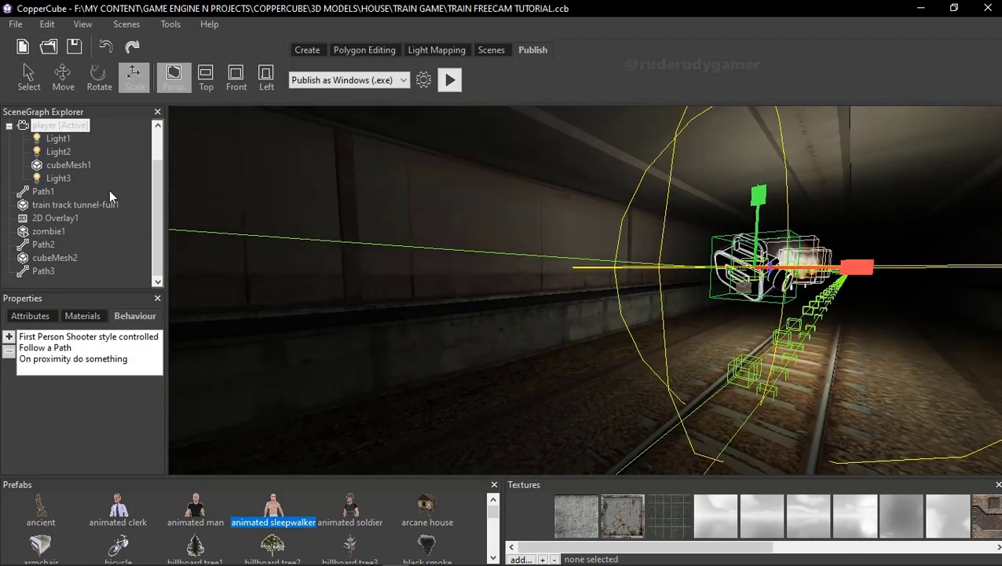
pyautogui.click(36, 358)
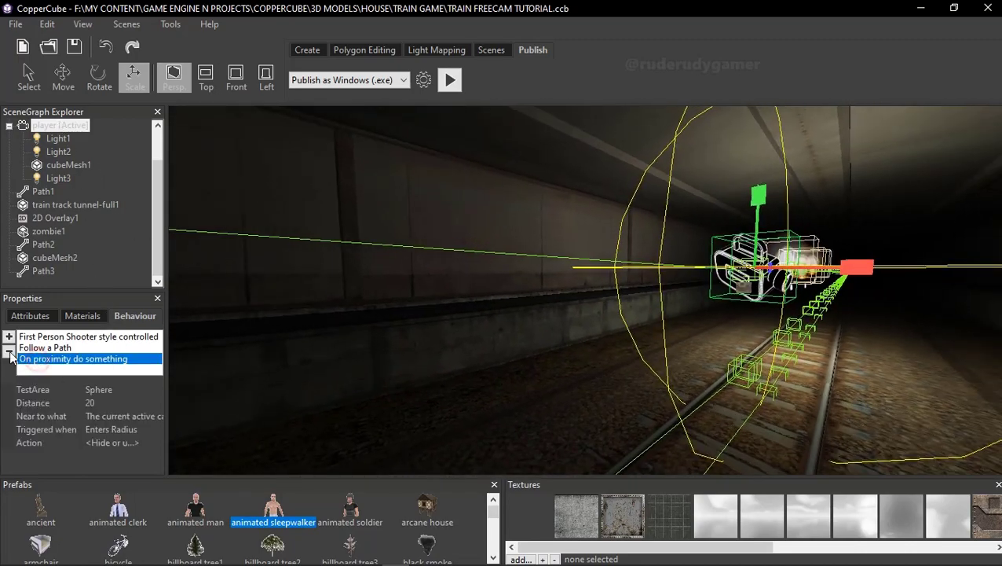
pyautogui.click(8, 353)
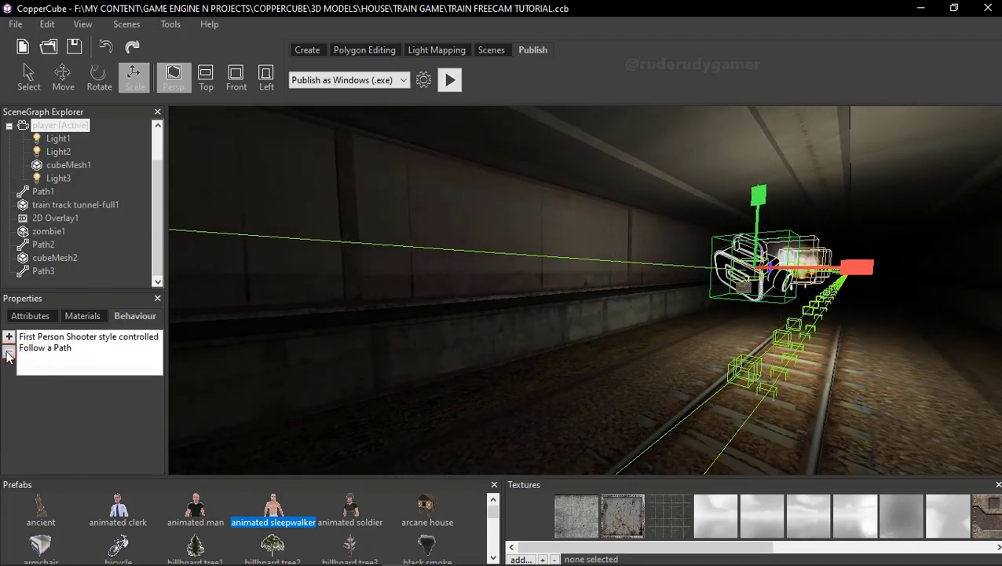
# - Set cubeMesh2's Follow a Path behaviour to Stop when the end of the path is reached
pyautogui.click(47, 260)
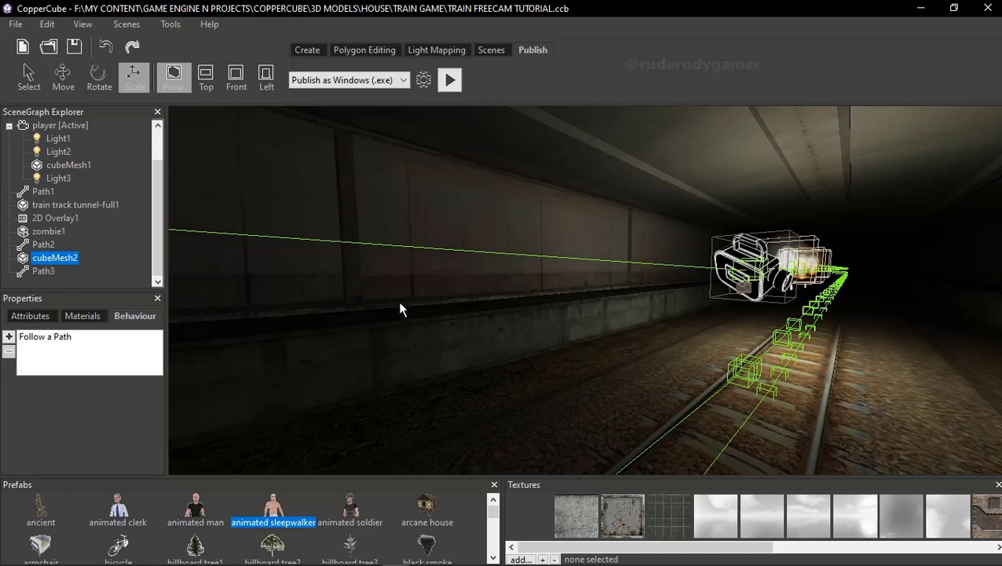
pyautogui.moveTo(397, 301)
pyautogui.mouseDown()
pyautogui.moveTo(364, 309)
pyautogui.moveTo(376, 299)
pyautogui.moveTo(385, 307)
pyautogui.mouseUp()
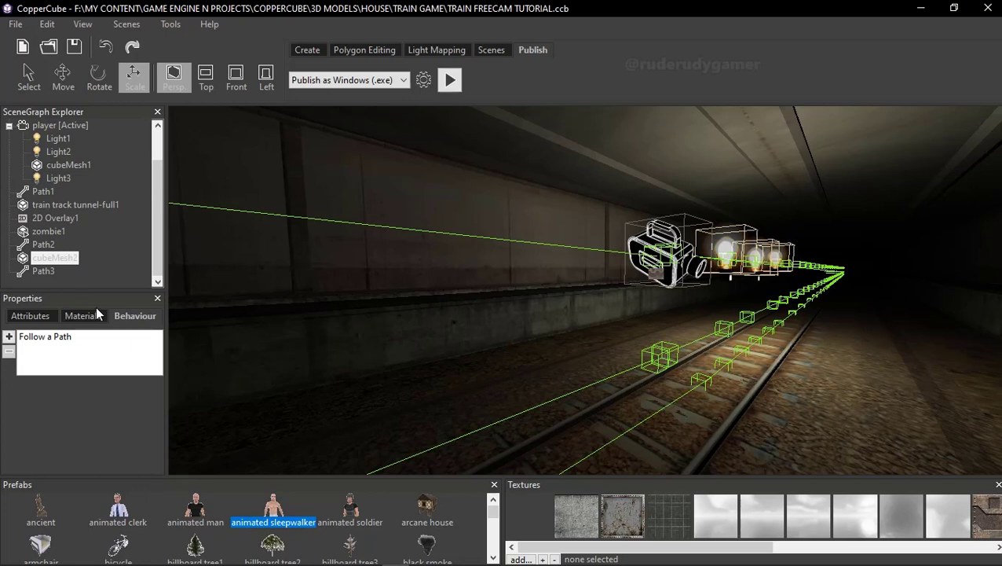
pyautogui.doubleClick(60, 257)
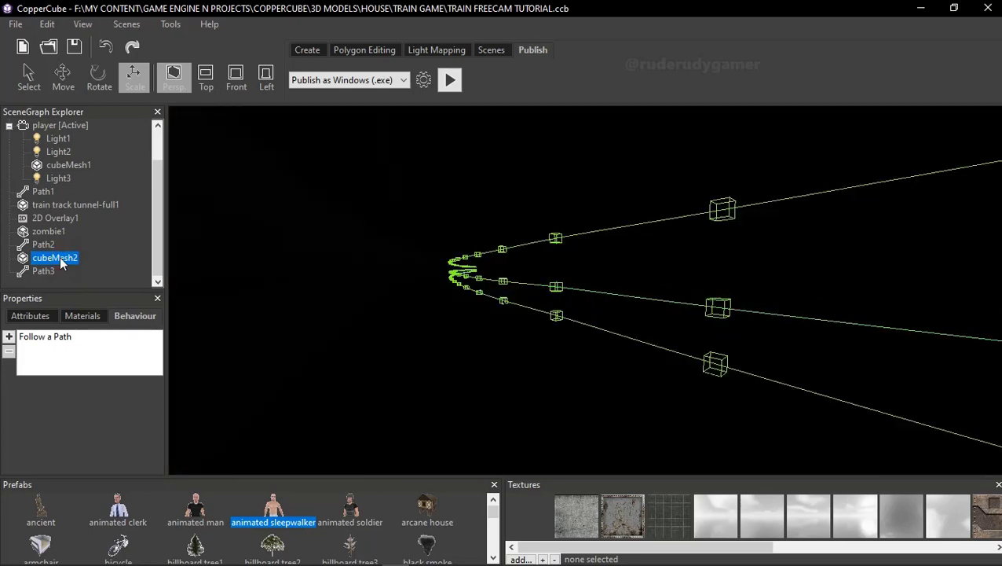
pyautogui.click(69, 338)
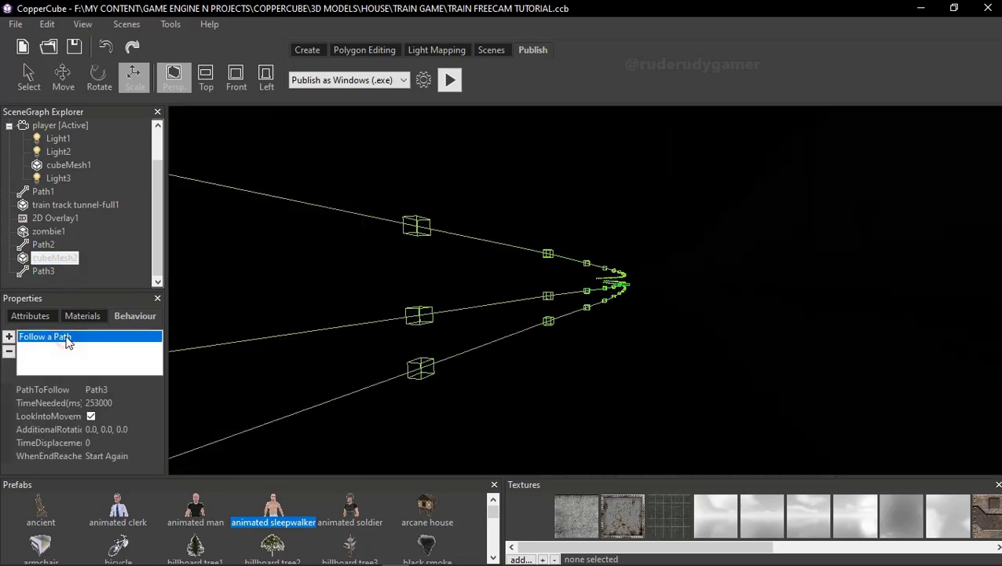
pyautogui.click(108, 458)
pyautogui.click(154, 456)
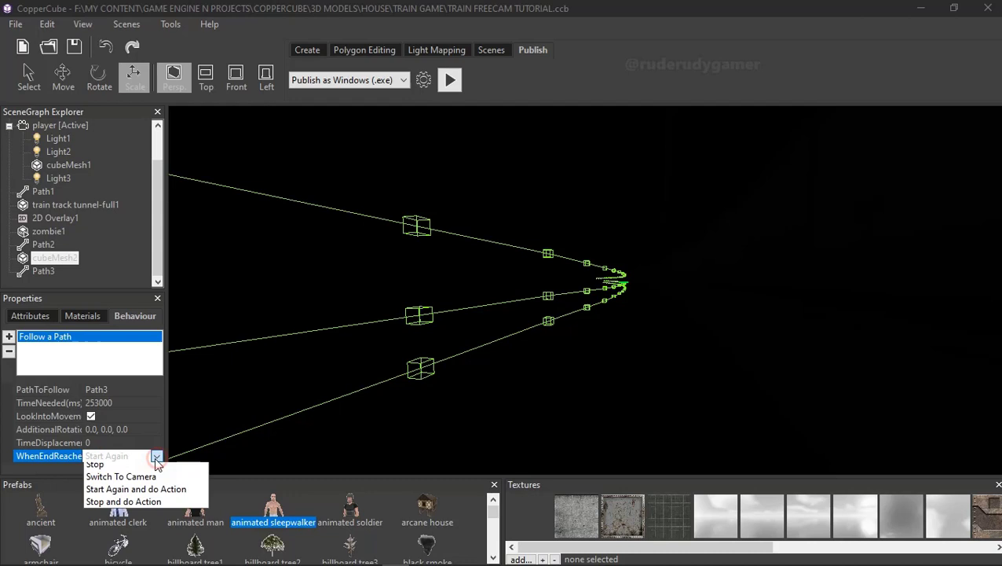
pyautogui.click(125, 469)
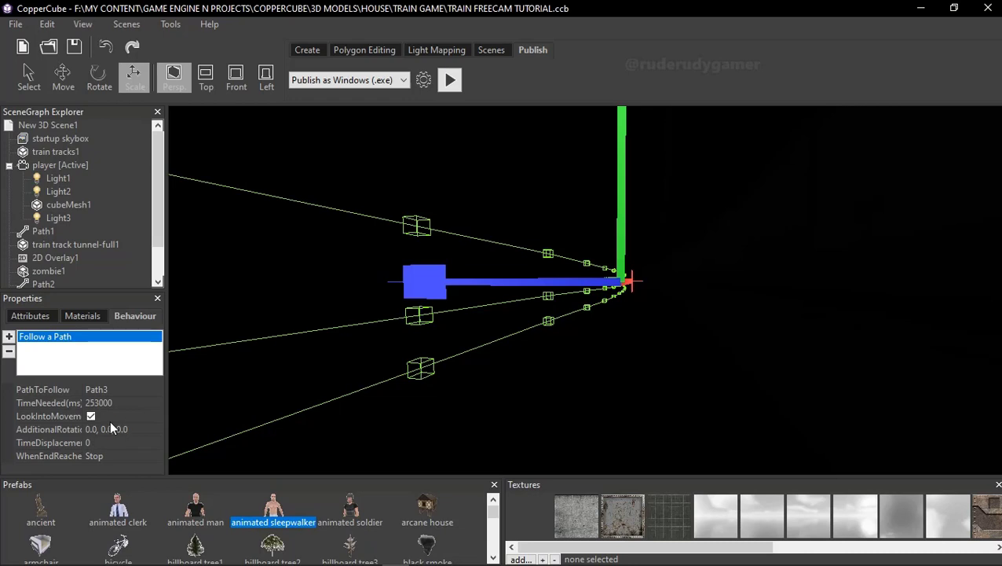
# - Set cubeMesh2's position to -0.327093, 7.94142, -28.663286
pyautogui.click(35, 315)
pyautogui.click(131, 358)
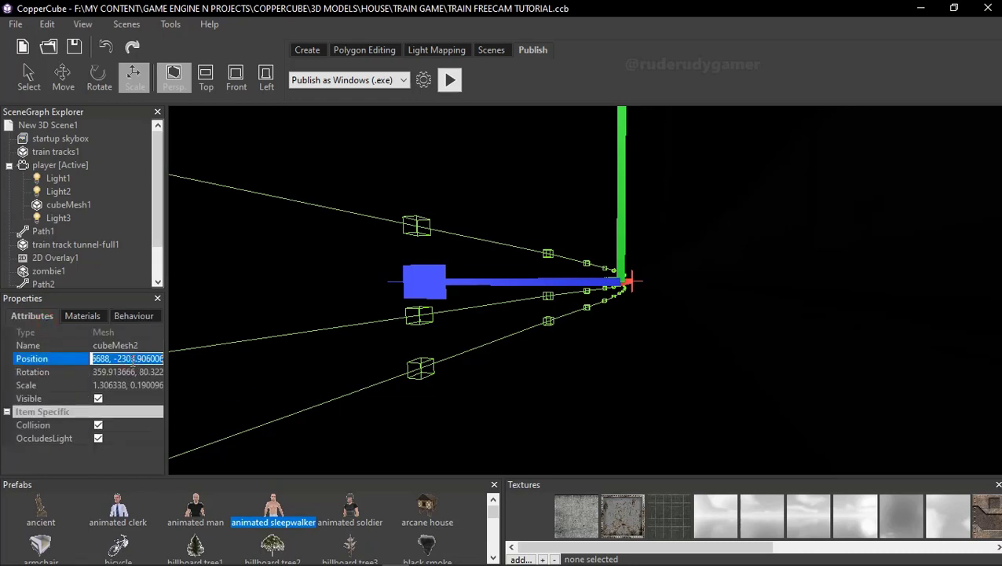
pyautogui.hotkey('ctrl', 'v')
pyautogui.press('Return')
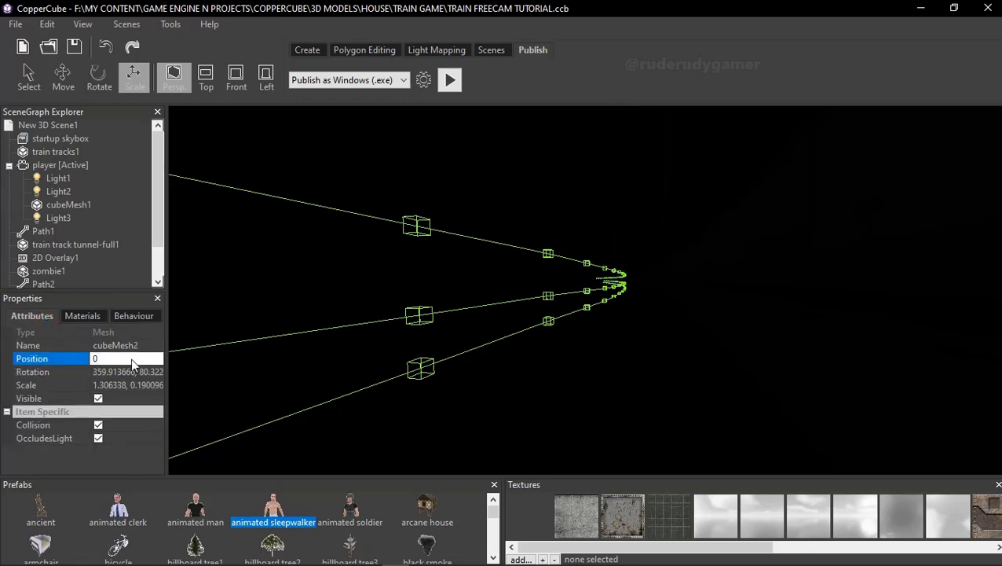
pyautogui.click(129, 358)
pyautogui.doubleClick(128, 359)
pyautogui.hotkey('ctrl', 'a')
pyautogui.write('0')
# - Set cubeMesh2's rotation to 0 on all axes and check its position value
pyautogui.click(130, 373)
pyautogui.write('0')
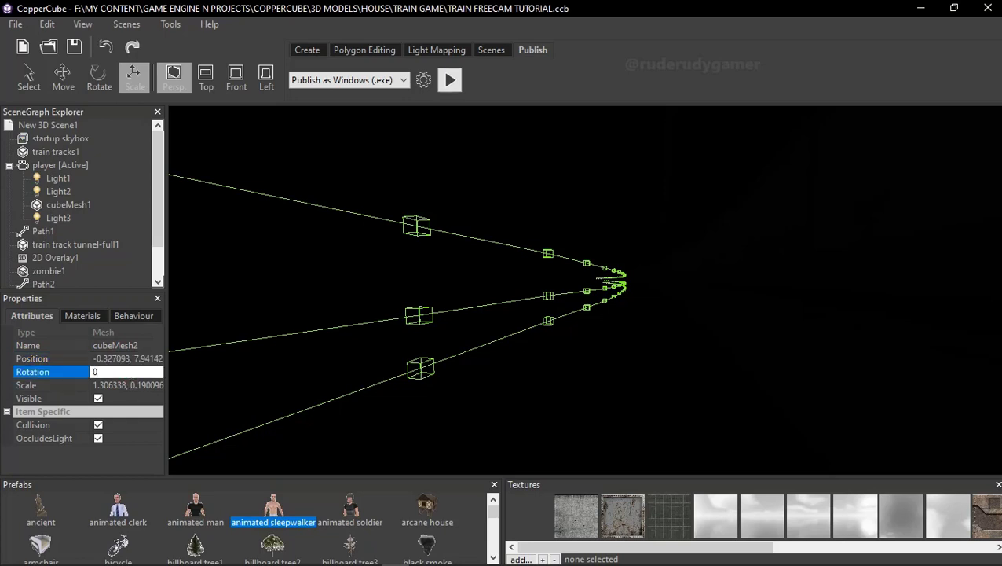
pyautogui.press('Return')
pyautogui.click(128, 359)
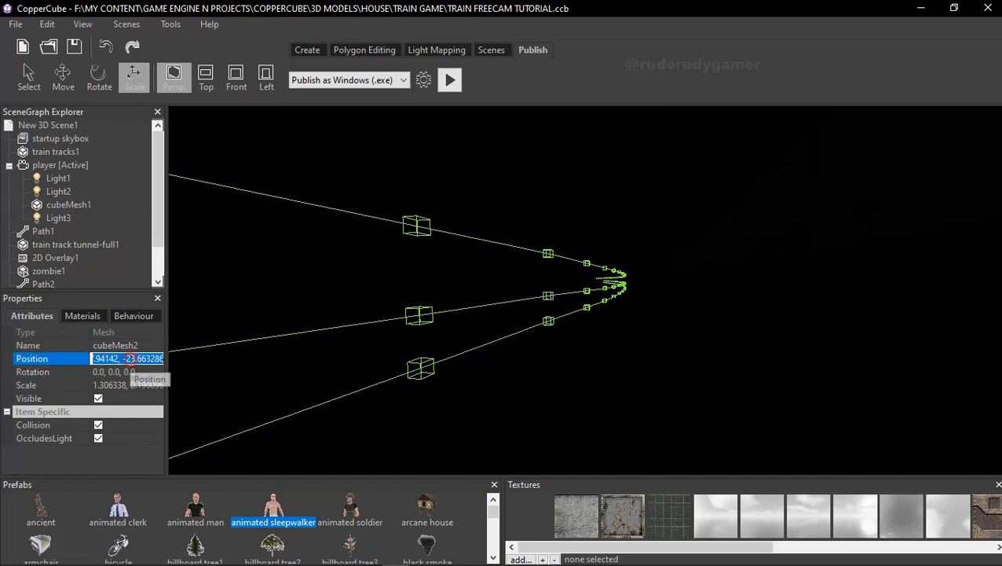
pyautogui.press('Return')
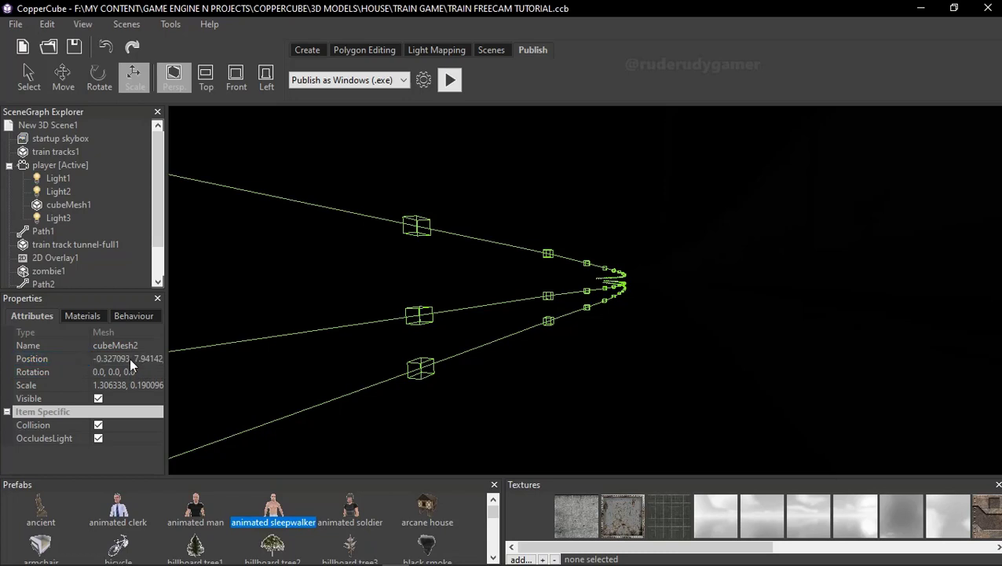
pyautogui.click(129, 359)
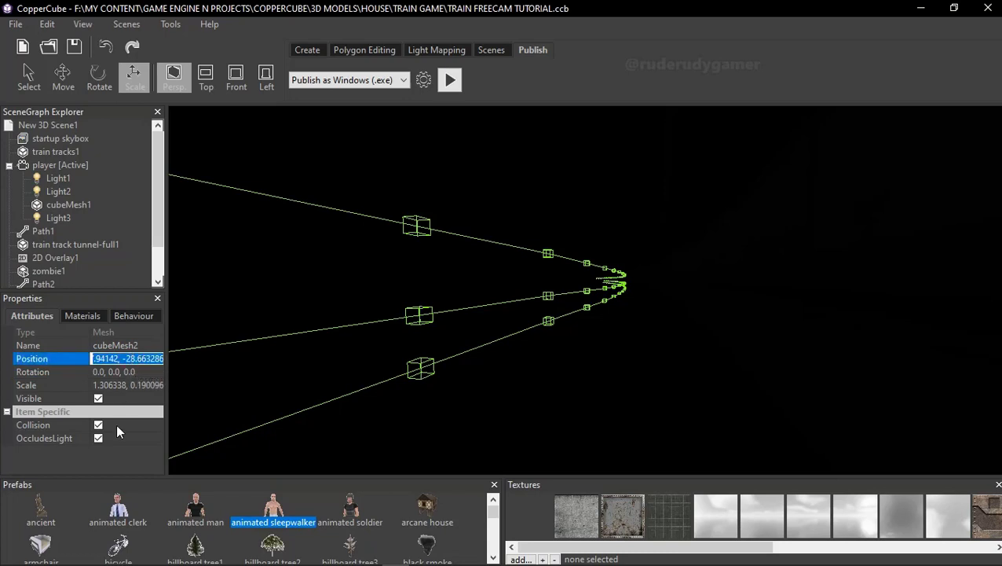
# - Turn off looking into the movement direction in cubeMesh2's Follow a Path behaviour
pyautogui.scroll(-3, 53, 272)
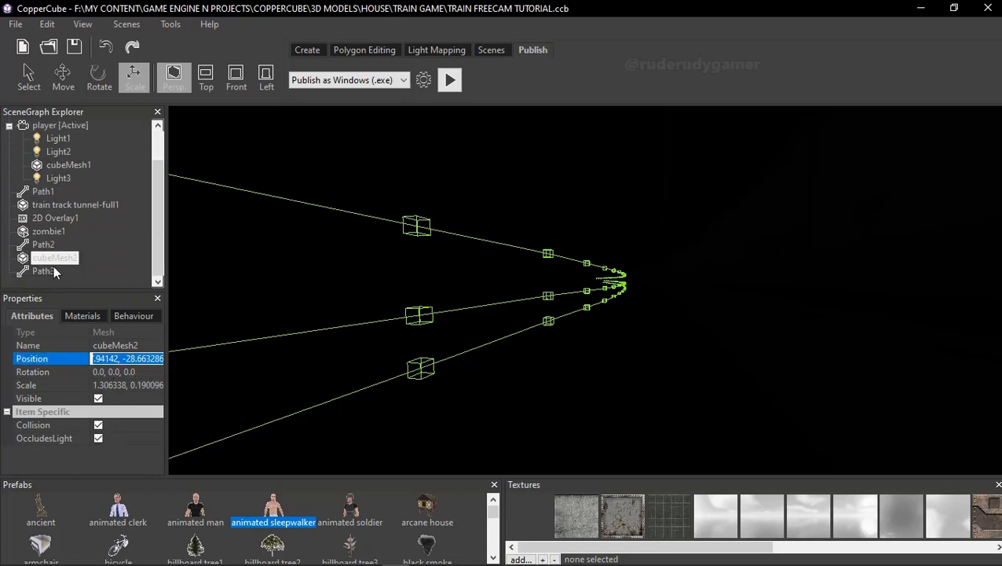
pyautogui.click(54, 263)
pyautogui.click(43, 271)
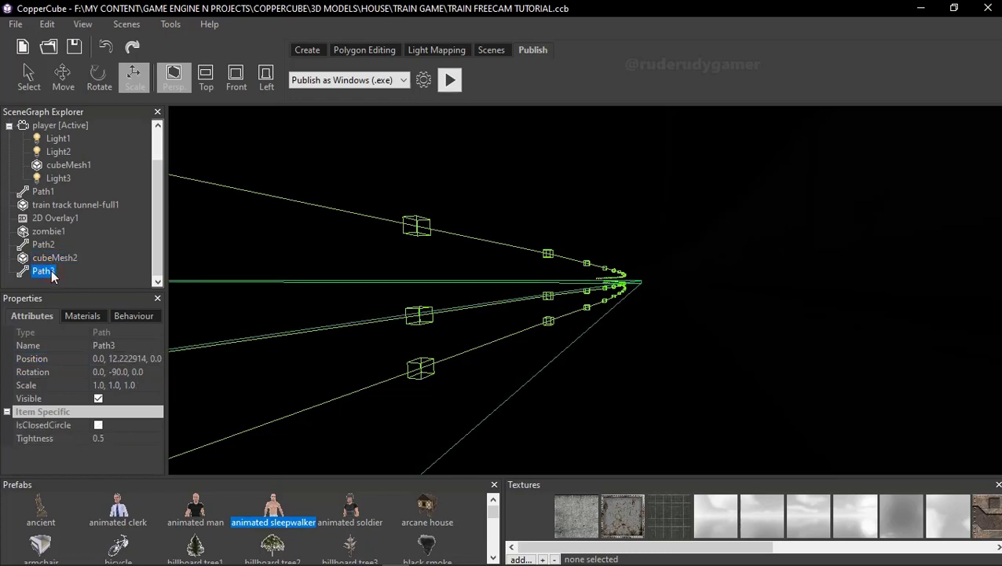
pyautogui.click(131, 316)
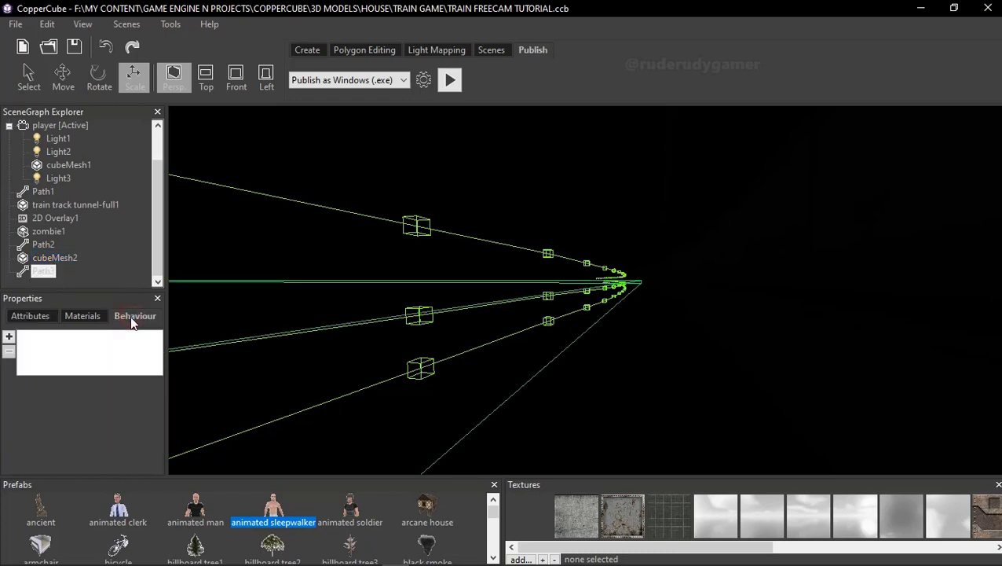
pyautogui.click(85, 315)
pyautogui.click(54, 259)
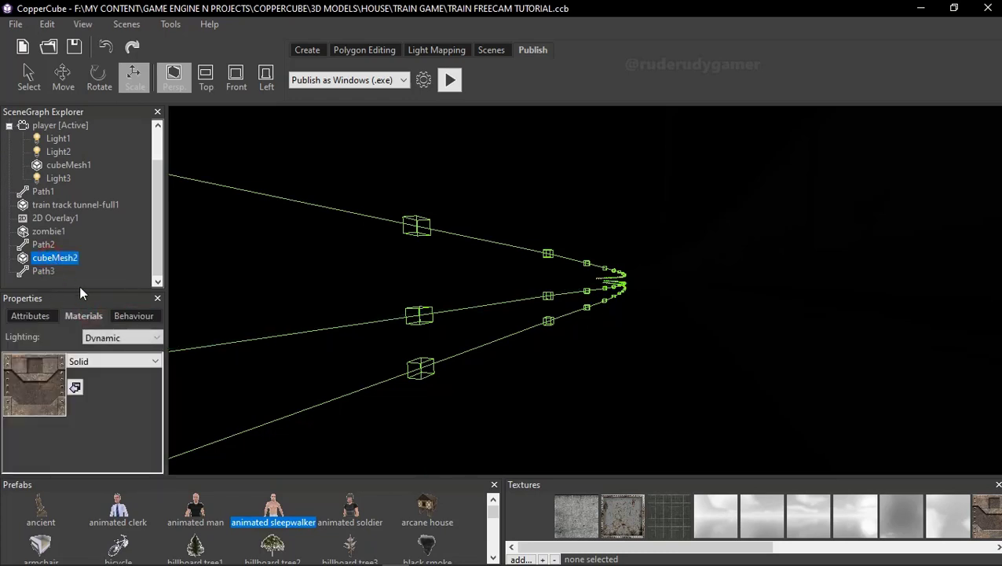
pyautogui.click(122, 316)
pyautogui.click(114, 336)
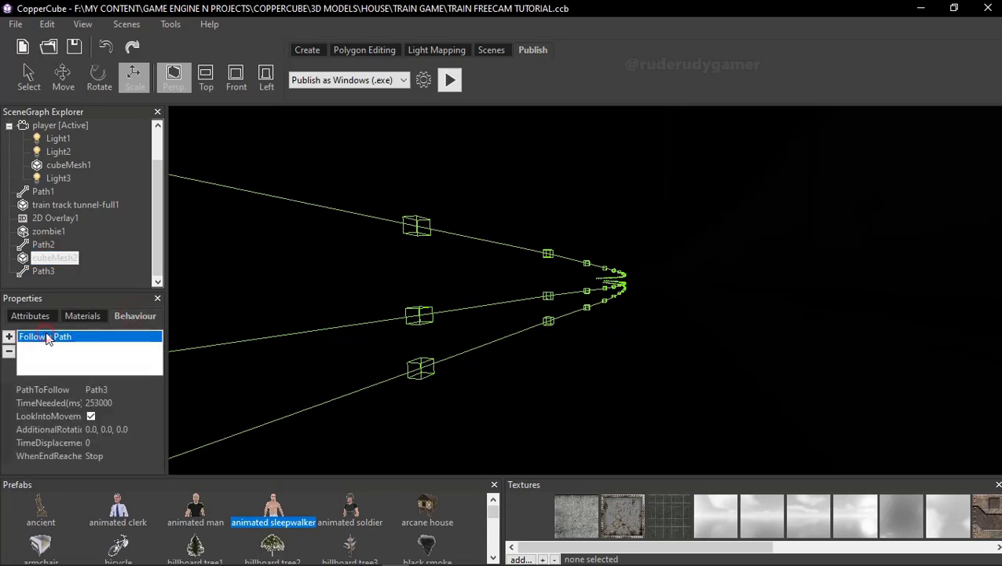
pyautogui.click(91, 416)
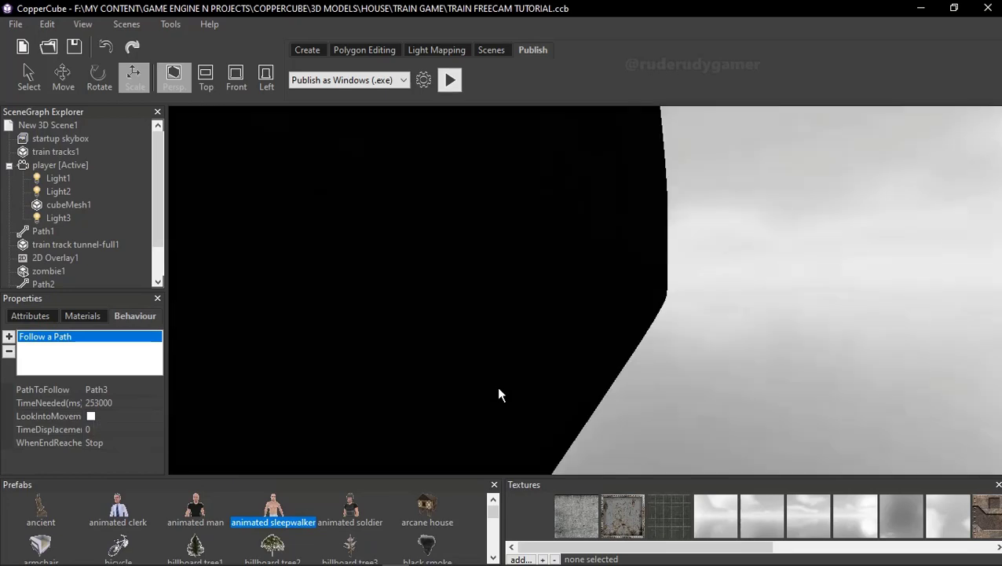
# - Add an event-triggered "On proximity do something" behaviour to cubeMesh2
pyautogui.scroll(-1, 47, 275)
pyautogui.doubleClick(53, 257)
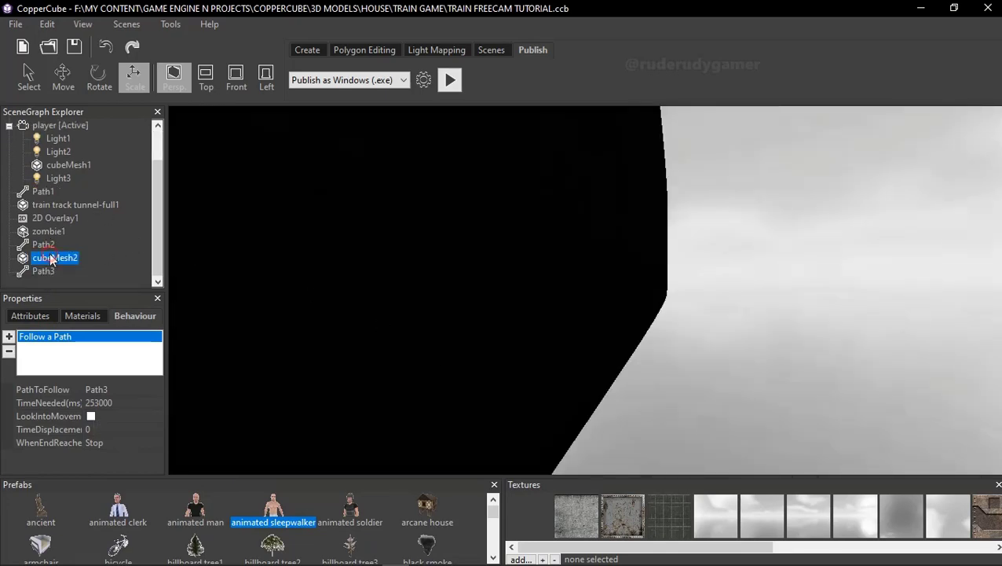
pyautogui.scroll(-3, 518, 401)
pyautogui.moveTo(502, 427); pyautogui.dragTo(302, 334)
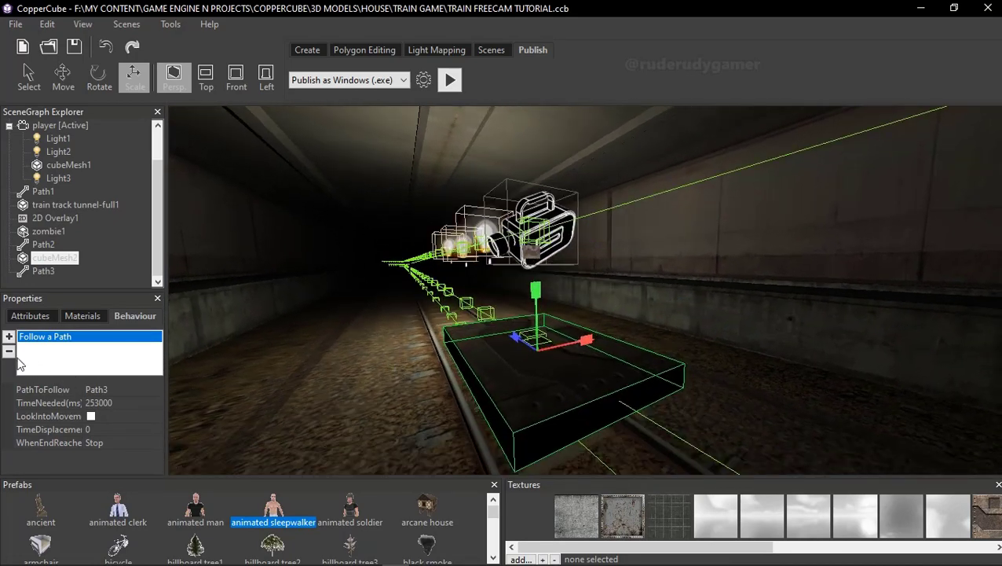
pyautogui.click(9, 336)
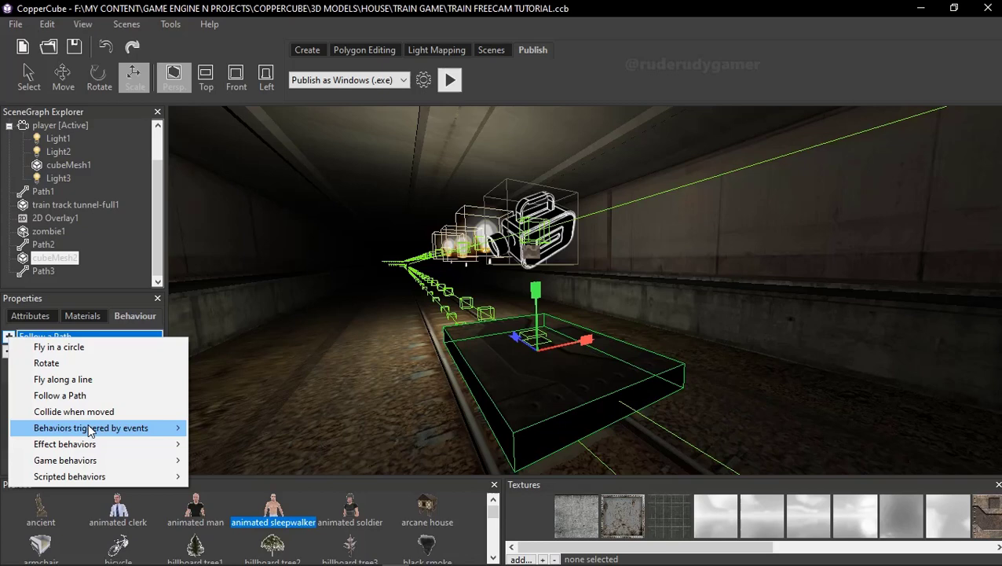
pyautogui.moveTo(93, 428)
pyautogui.click(254, 460)
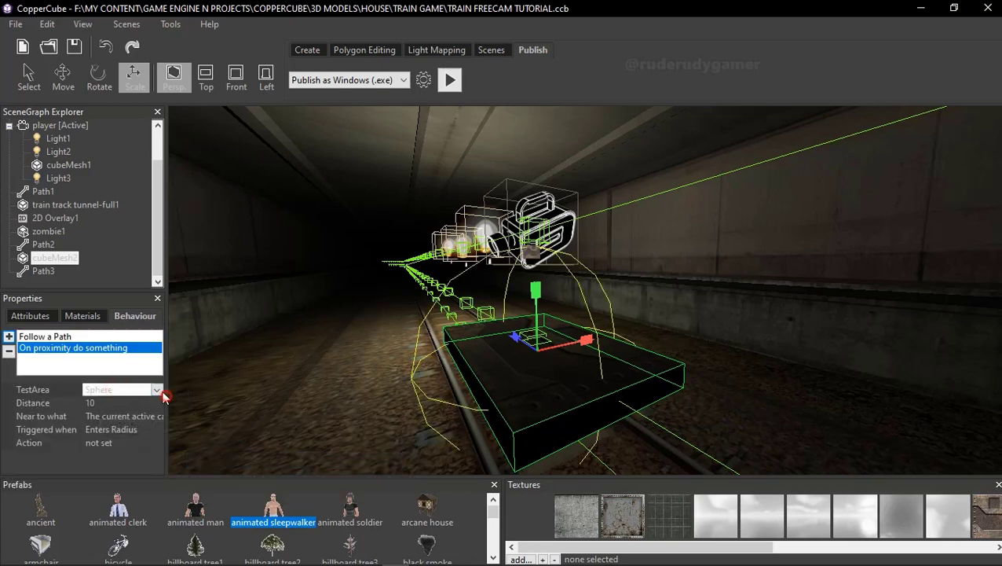
# - Set the test area of cubeMesh2's proximity behaviour to Box and inspect its extent around the mesh
pyautogui.click(156, 389)
pyautogui.click(144, 414)
pyautogui.moveTo(277, 390); pyautogui.dragTo(402, 363, button='right')
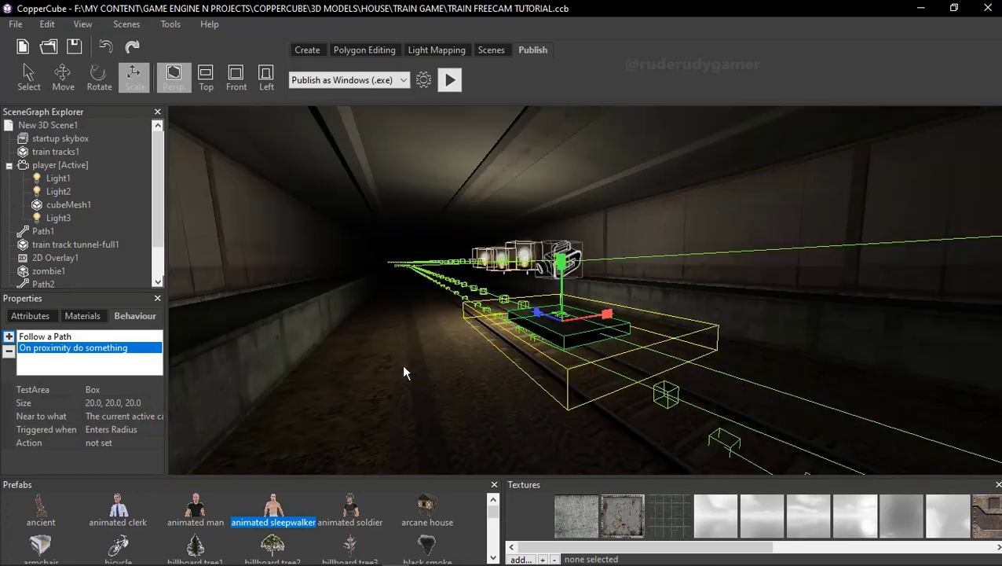
pyautogui.scroll(2, 429, 397)
pyautogui.scroll(2, 386, 395)
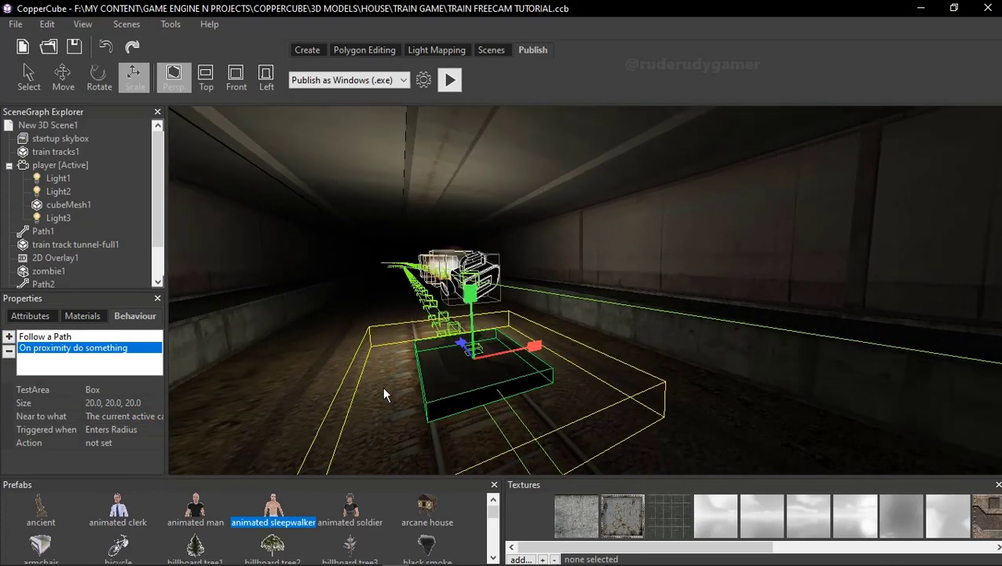
pyautogui.moveTo(324, 397); pyautogui.dragTo(512, 388, button='right')
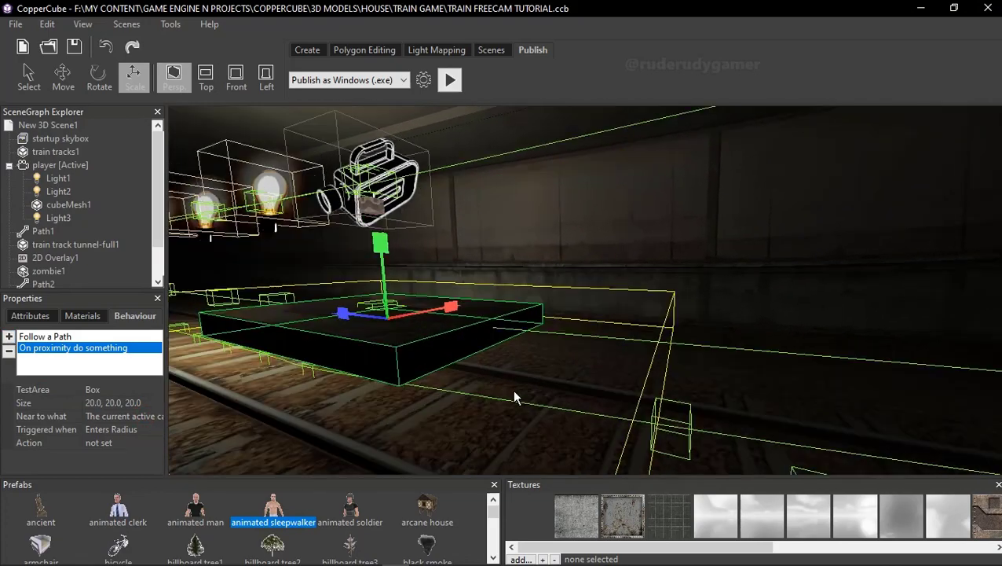
pyautogui.scroll(2, 514, 389)
pyautogui.scroll(3, 515, 392)
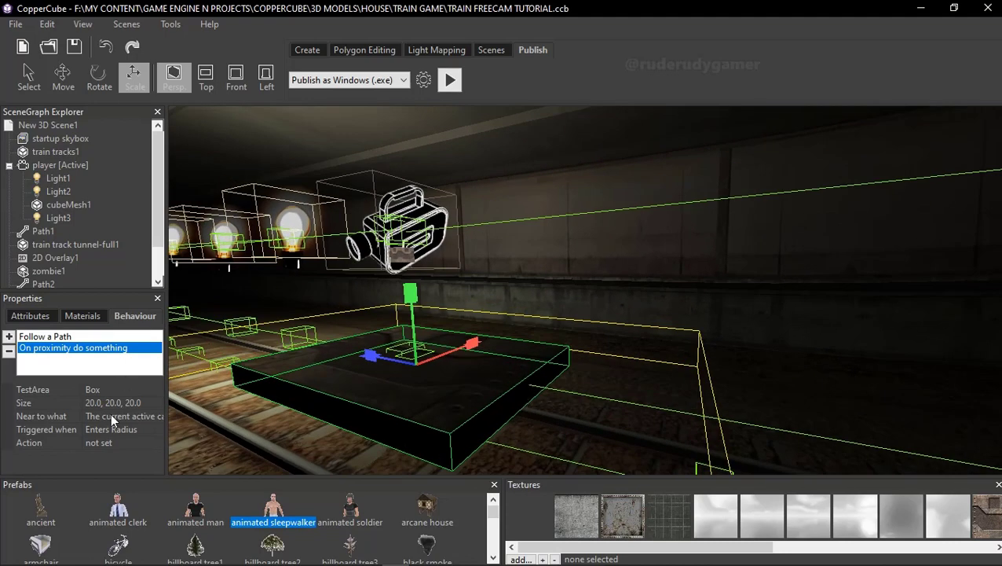
# - Set the size of cubeMesh2's proximity box to 10.0, 20.0, 15.0 and inspect its extent around the platform
pyautogui.click(112, 403)
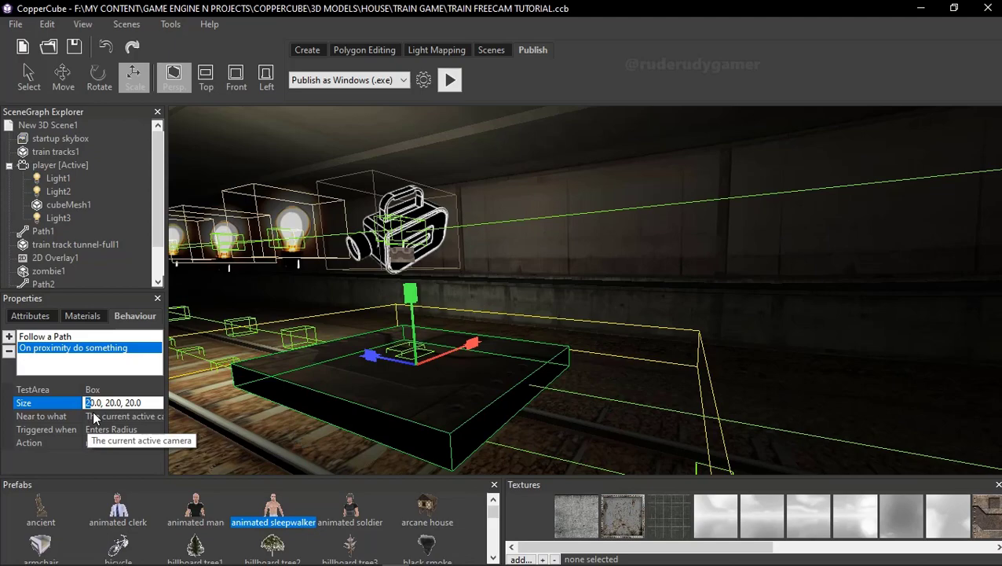
pyautogui.write('1')
pyautogui.press('Return')
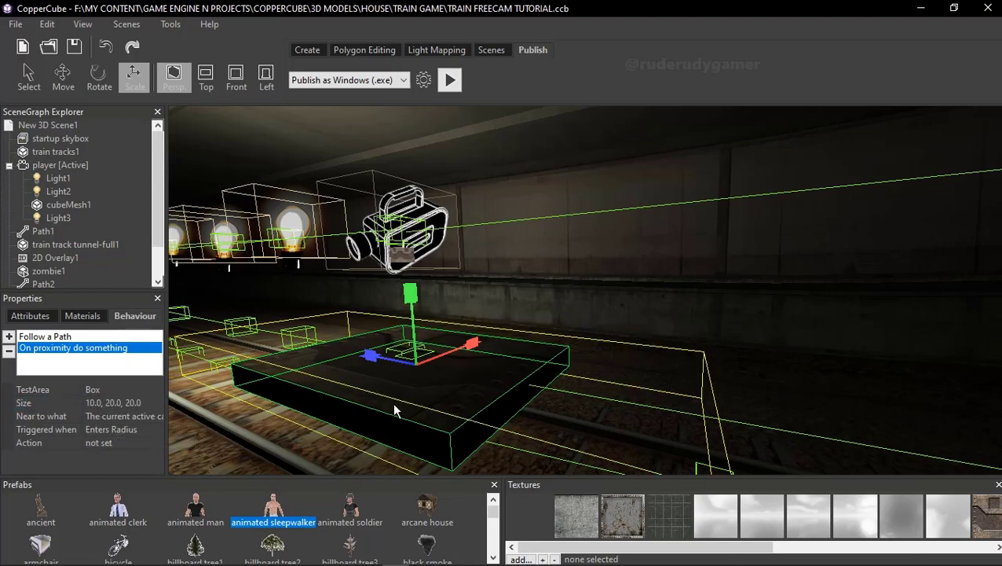
pyautogui.moveTo(392, 402)
pyautogui.mouseDown()
pyautogui.moveTo(364, 414)
pyautogui.moveTo(407, 398)
pyautogui.moveTo(423, 376)
pyautogui.moveTo(397, 404)
pyautogui.moveTo(421, 409)
pyautogui.moveTo(396, 389)
pyautogui.mouseUp()
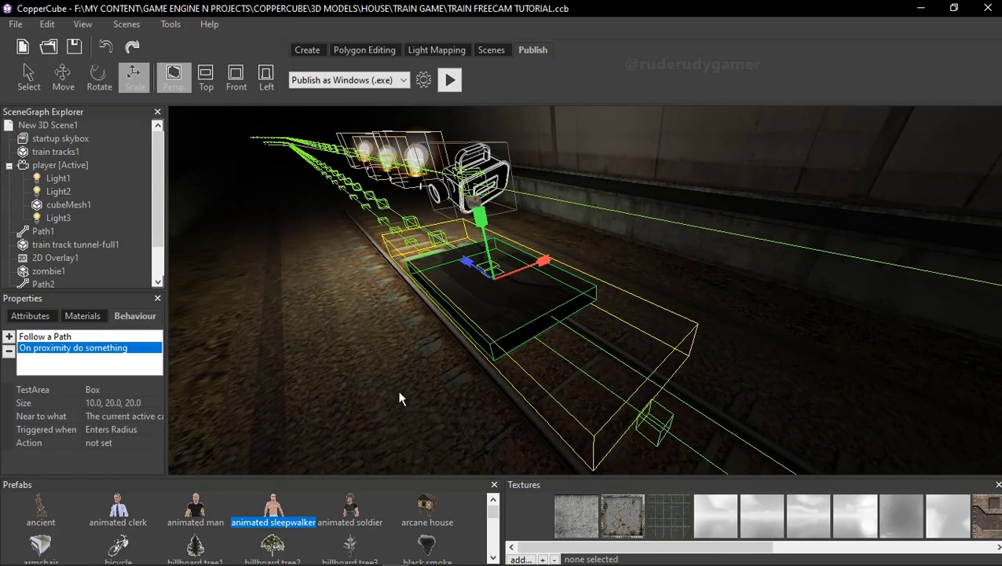
pyautogui.click(116, 402)
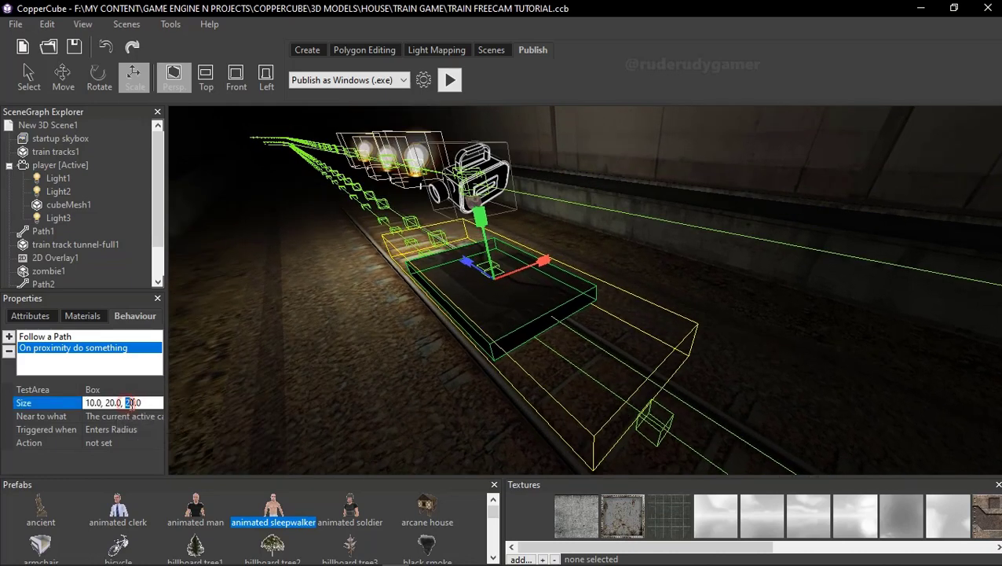
pyautogui.doubleClick(133, 402)
pyautogui.write('15')
pyautogui.moveTo(408, 291); pyautogui.dragTo(460, 293)
pyautogui.moveTo(438, 365)
pyautogui.mouseDown()
pyautogui.moveTo(408, 360)
pyautogui.moveTo(420, 371)
pyautogui.mouseUp()
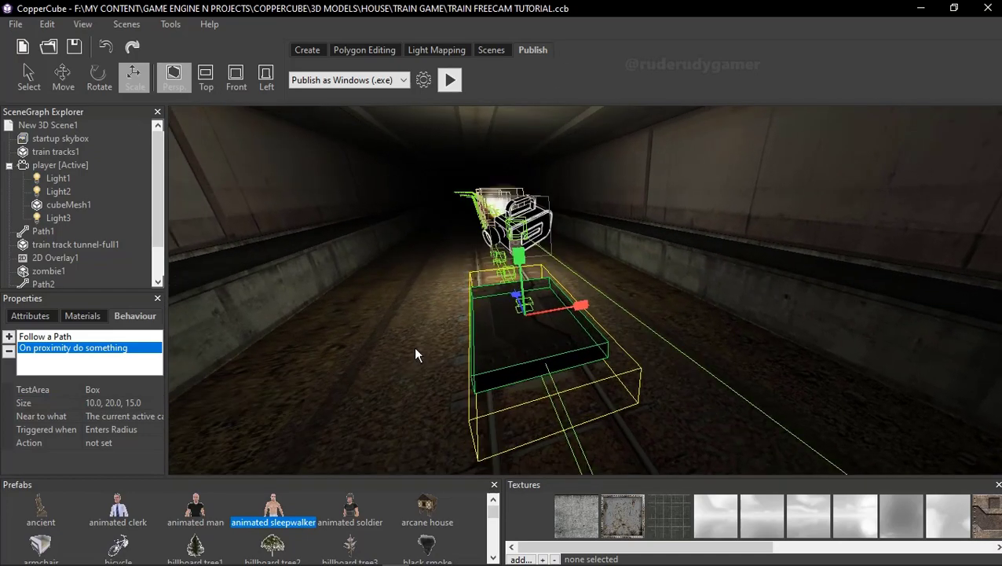
pyautogui.moveTo(346, 425); pyautogui.dragTo(393, 383)
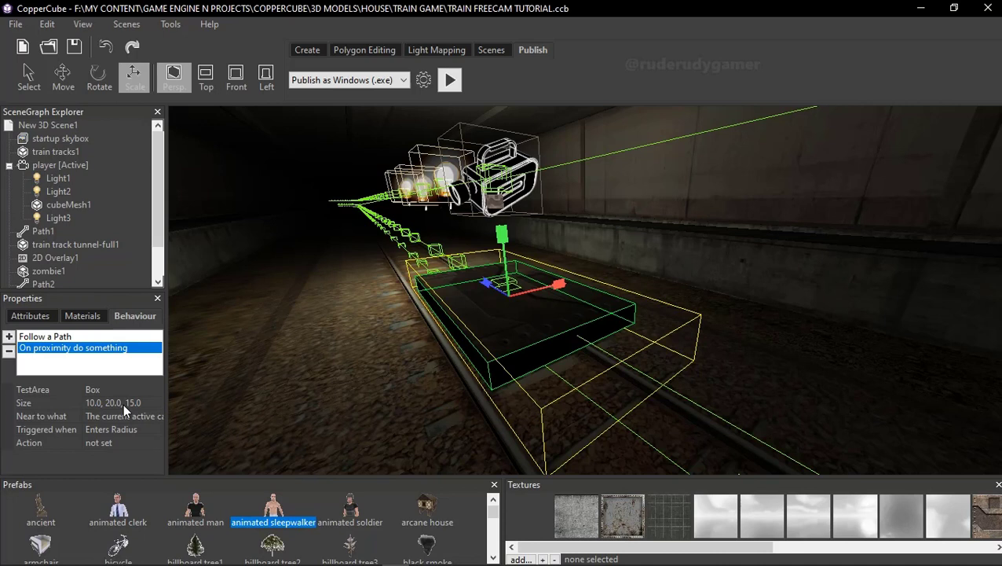
# - Make the proximity behaviour react to a scene node and choose cubeMesh2 as that node
pyautogui.click(130, 441)
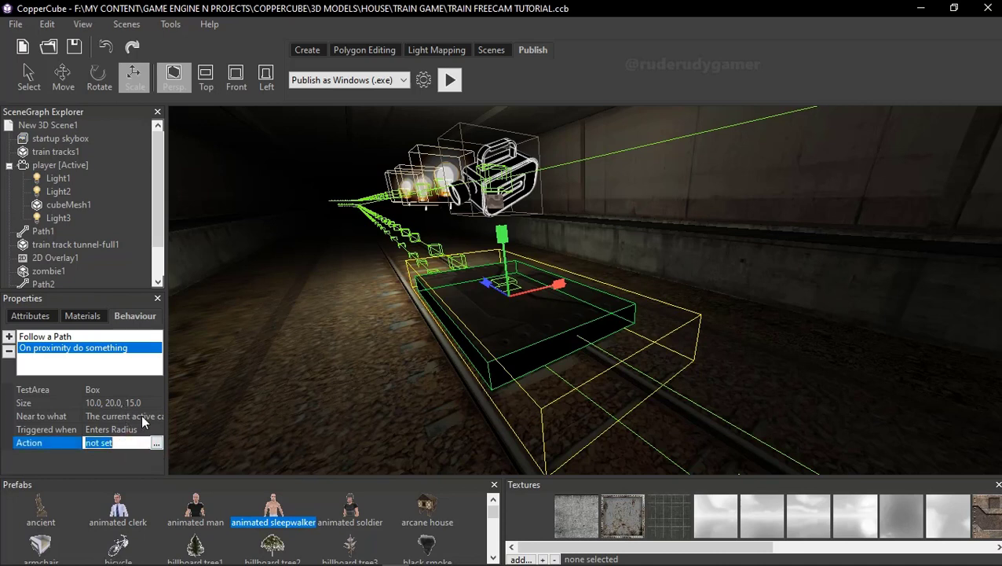
pyautogui.click(141, 417)
pyautogui.click(157, 417)
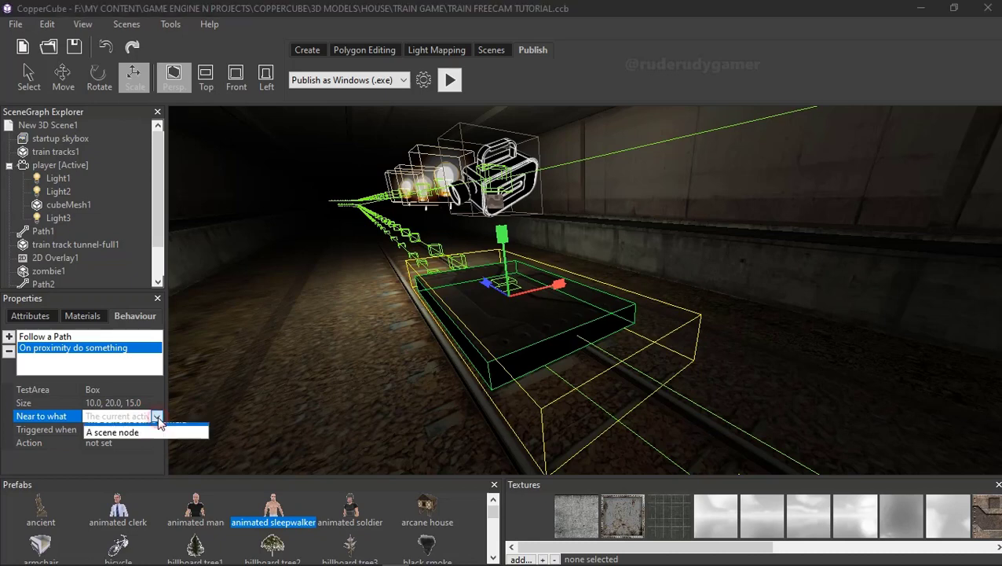
pyautogui.click(147, 442)
pyautogui.click(134, 429)
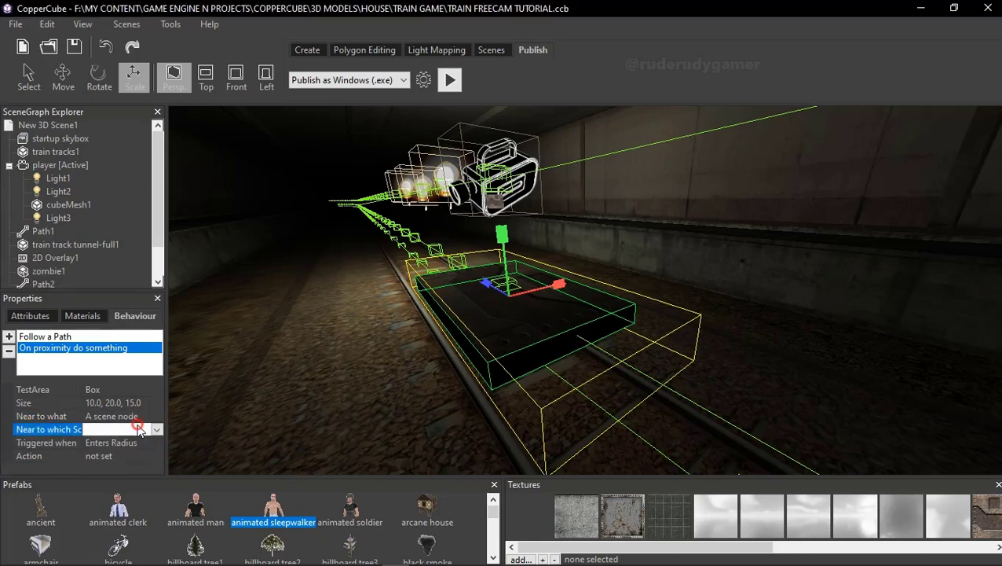
pyautogui.click(138, 428)
pyautogui.click(128, 439)
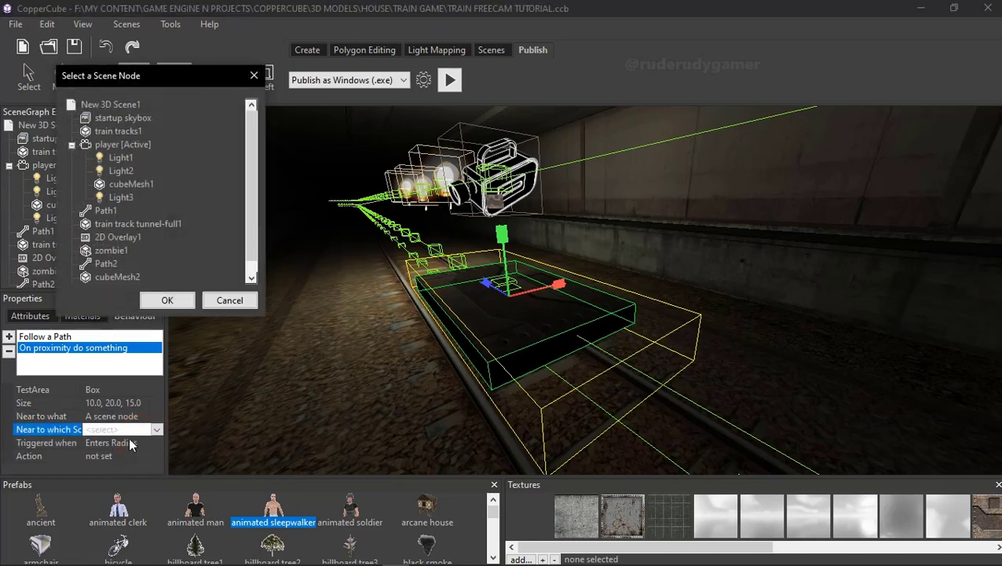
pyautogui.click(118, 277)
pyautogui.click(165, 299)
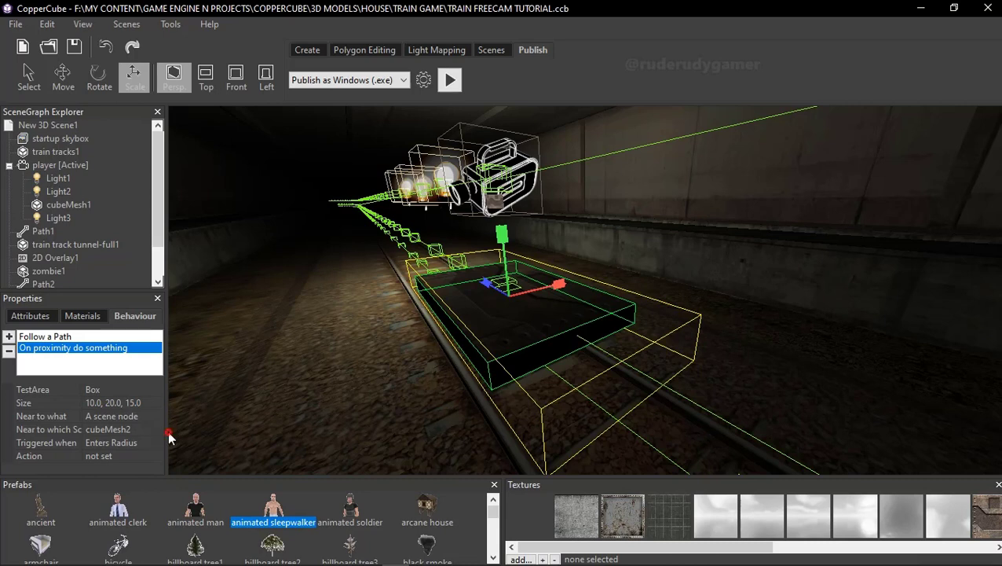
# - Widen the properties area and its name column so the long property names can be read
pyautogui.moveTo(244, 444); pyautogui.dragTo(205, 443)
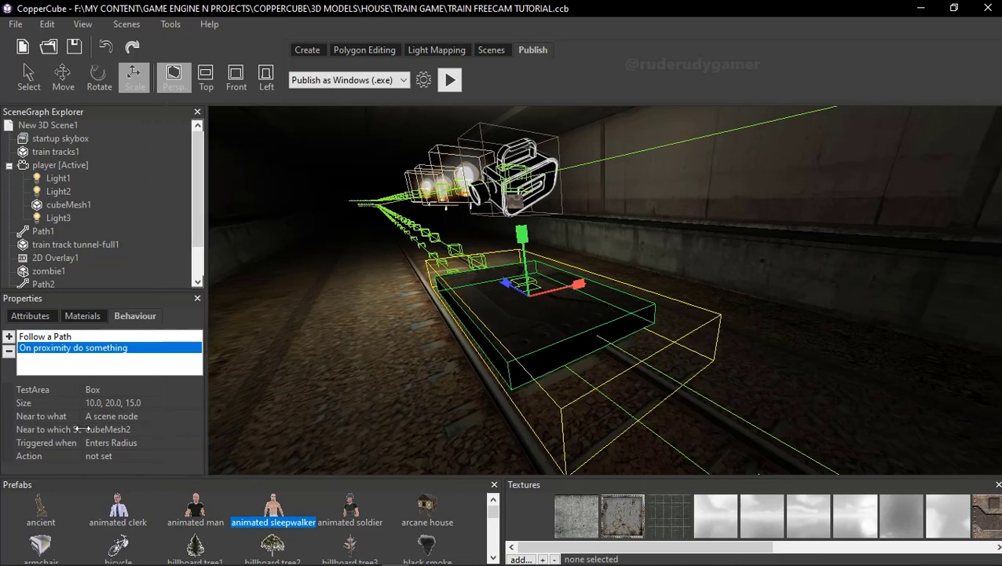
pyautogui.moveTo(82, 444); pyautogui.dragTo(110, 455)
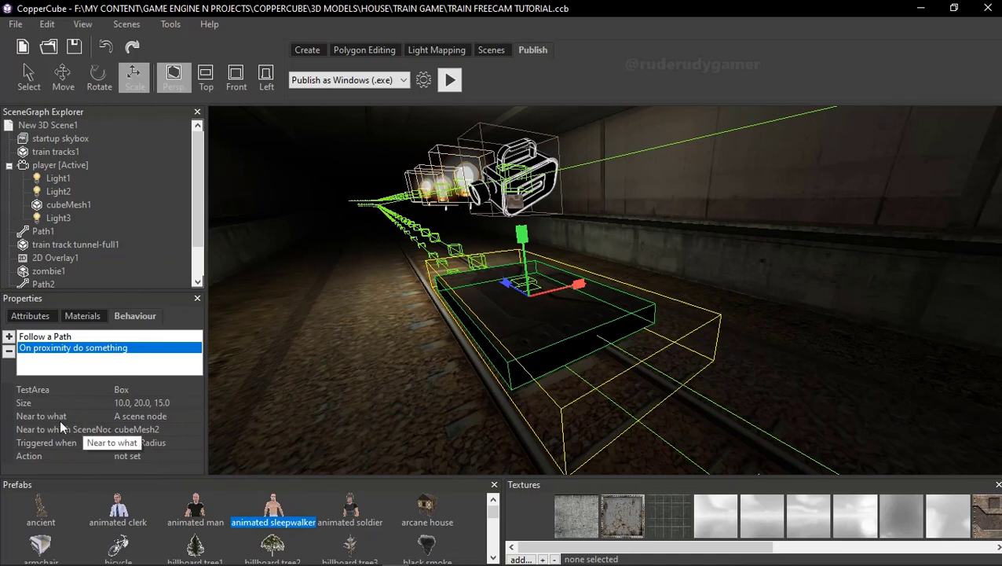
# - Review the options for what the proximity test is near to and set it to the current active camera
pyautogui.click(170, 416)
pyautogui.click(197, 416)
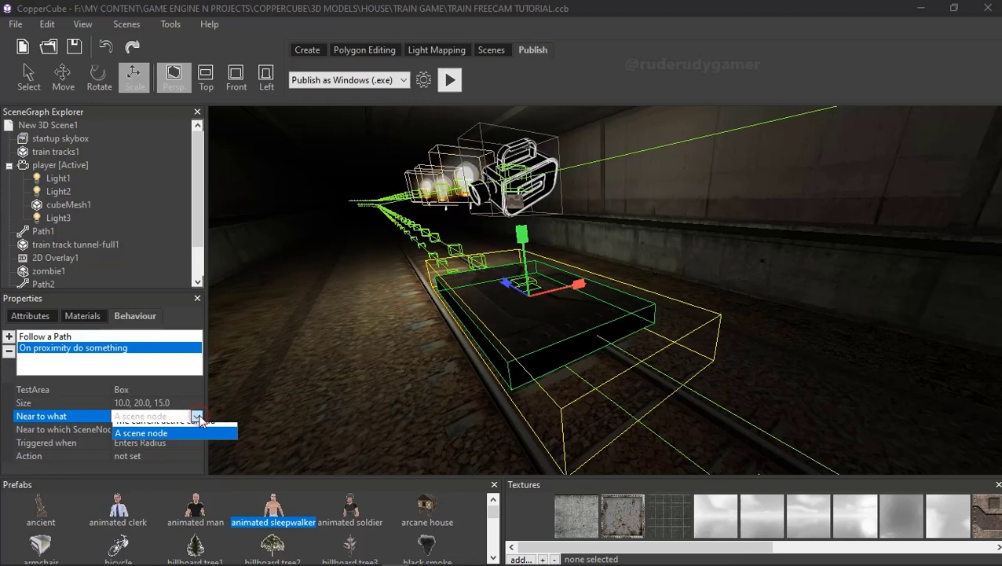
pyautogui.click(186, 437)
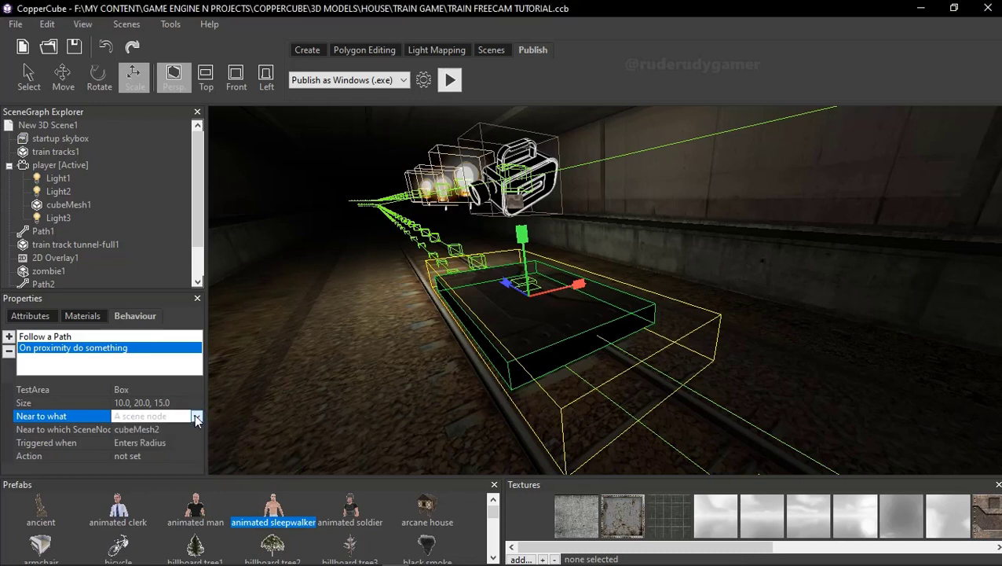
pyautogui.click(197, 417)
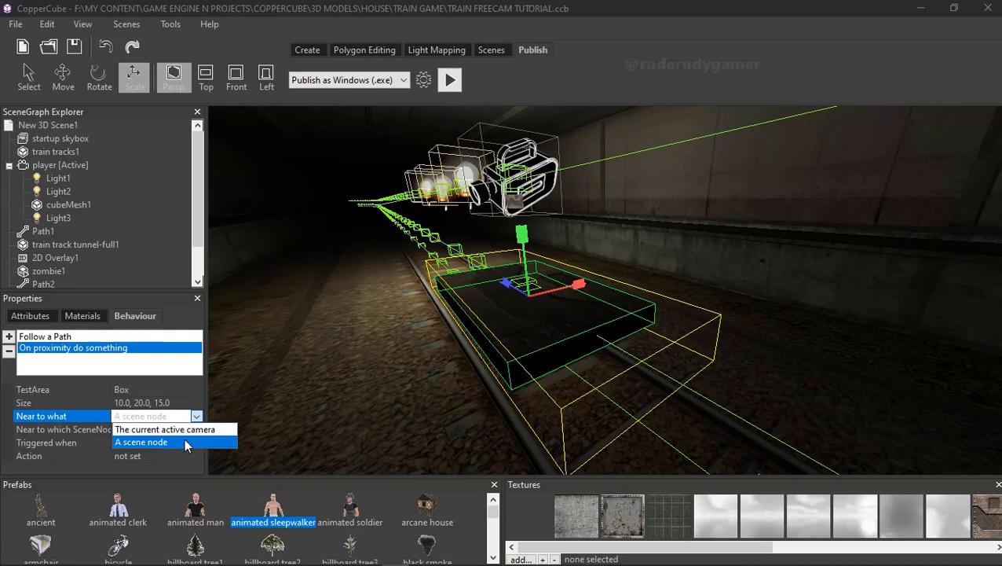
pyautogui.click(186, 441)
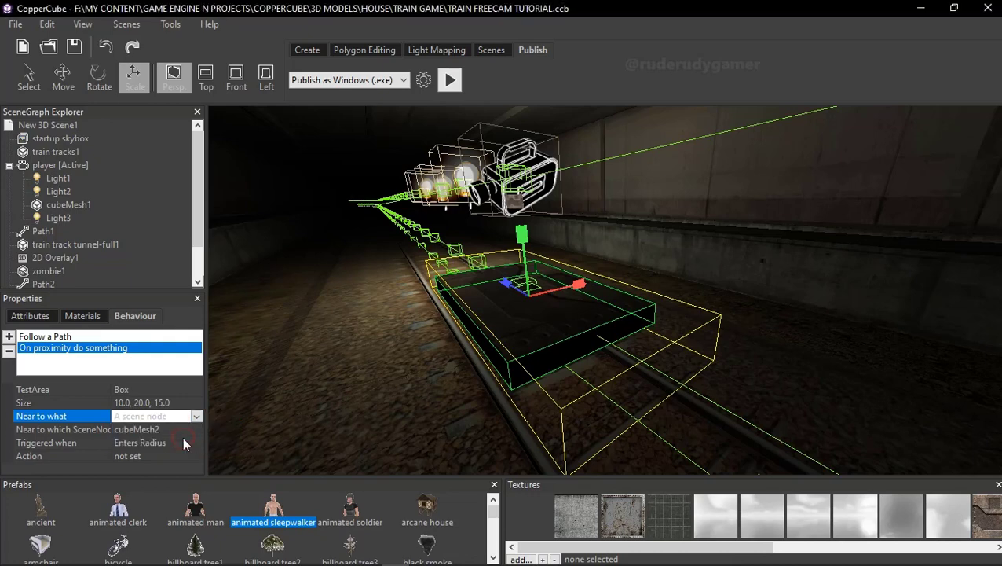
pyautogui.click(176, 422)
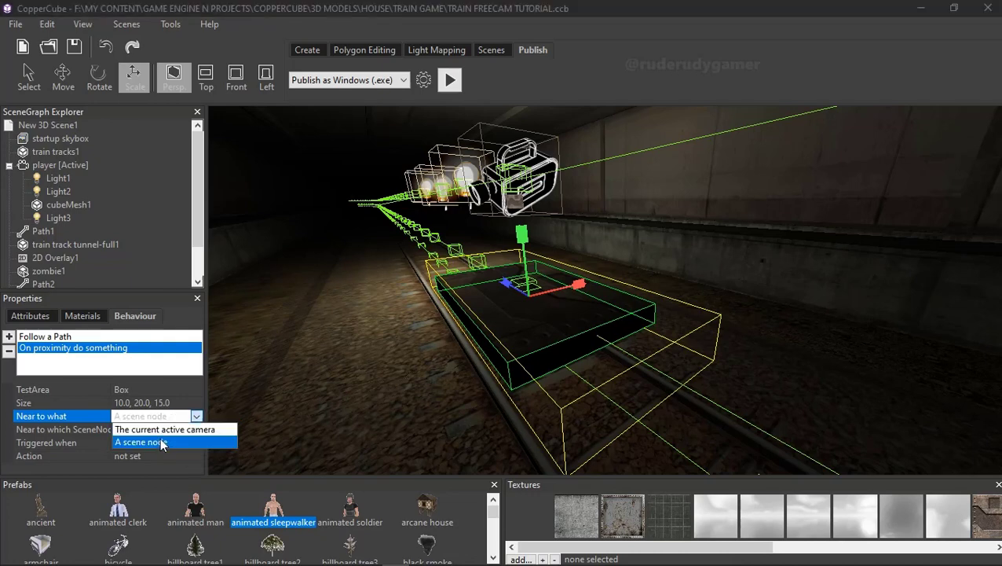
pyautogui.click(161, 444)
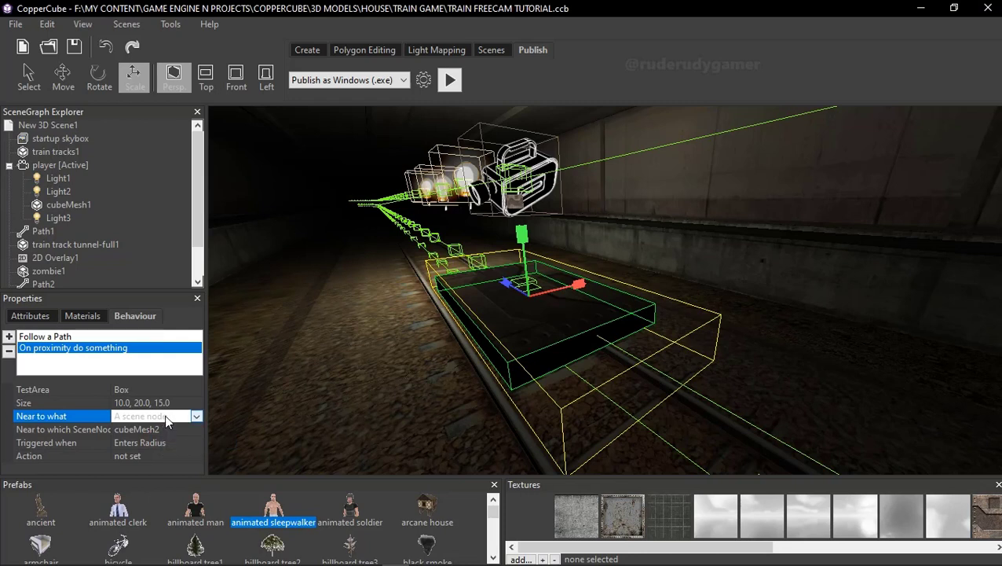
pyautogui.click(180, 416)
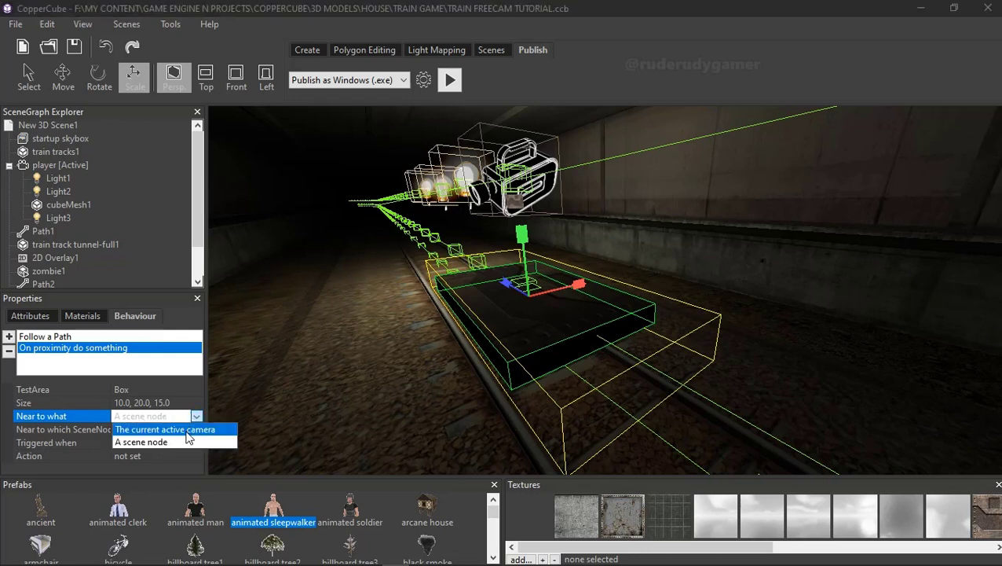
pyautogui.click(186, 430)
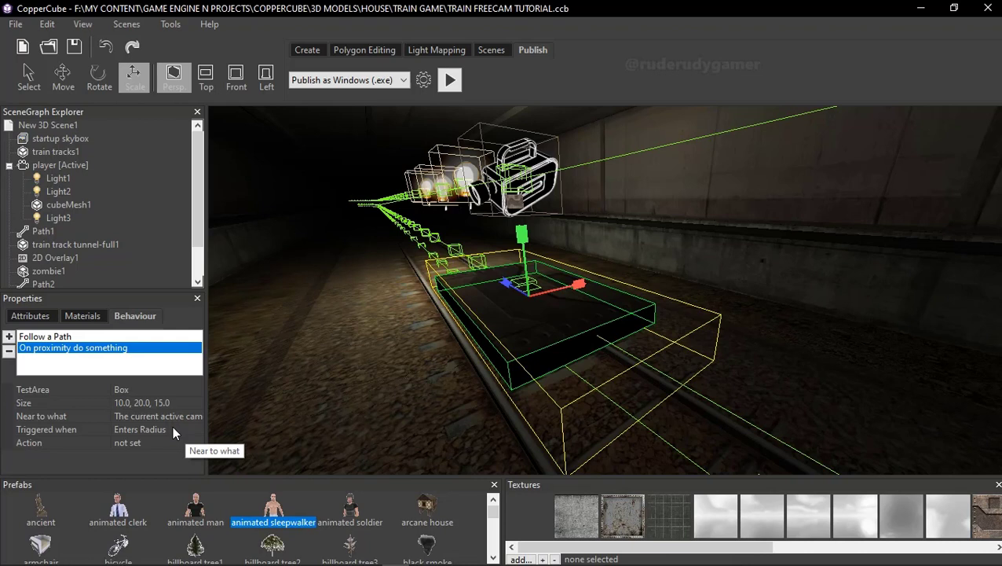
# - Switch the proximity target from the camera to a scene node and pick cubeMesh2
pyautogui.click(172, 425)
pyautogui.click(194, 416)
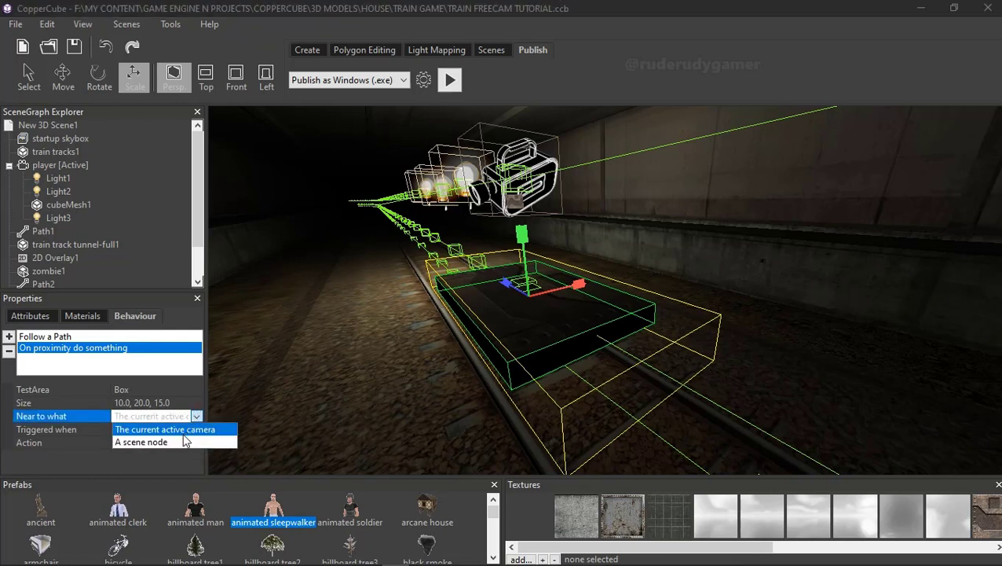
pyautogui.click(180, 442)
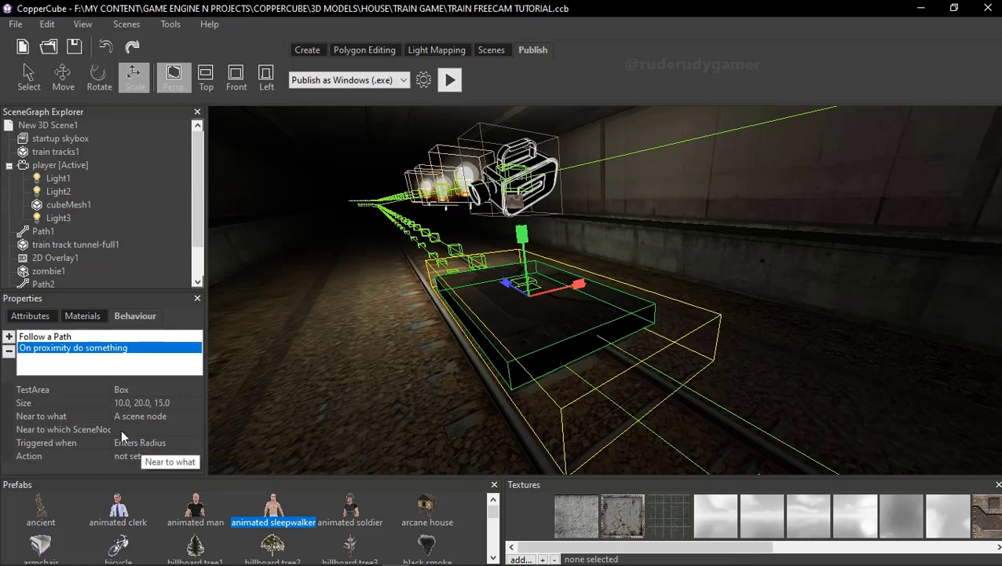
pyautogui.click(121, 429)
pyautogui.click(127, 430)
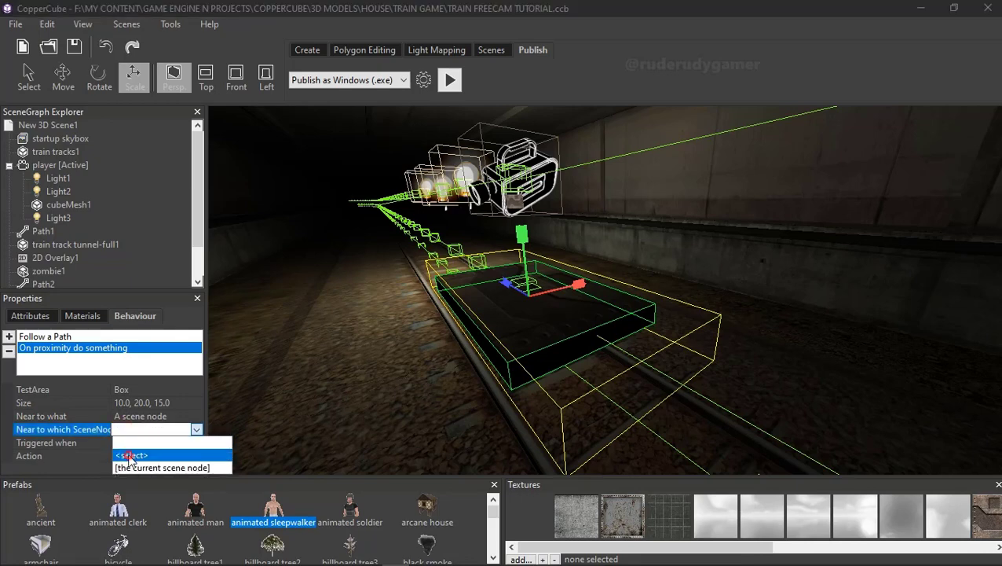
pyautogui.click(131, 456)
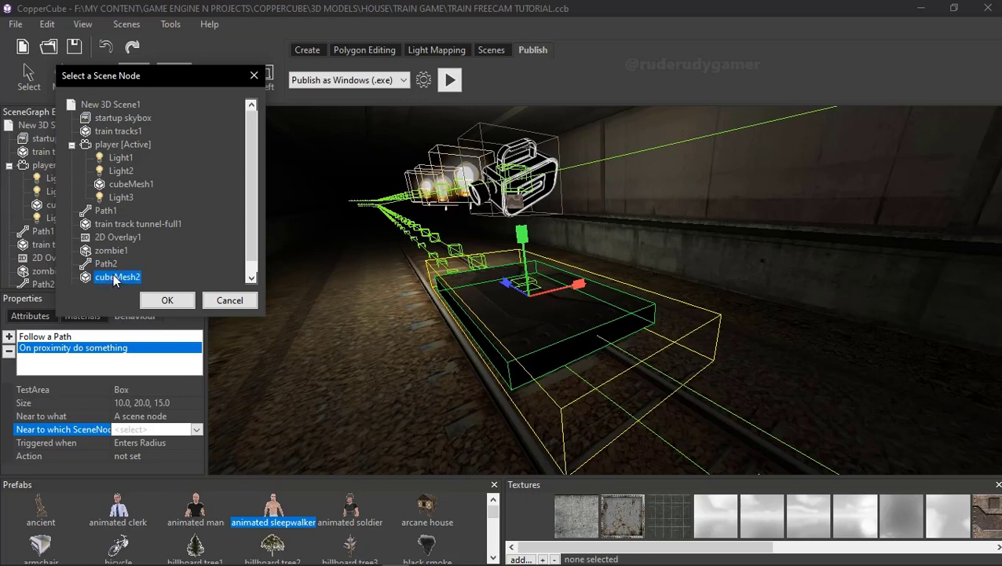
pyautogui.click(178, 304)
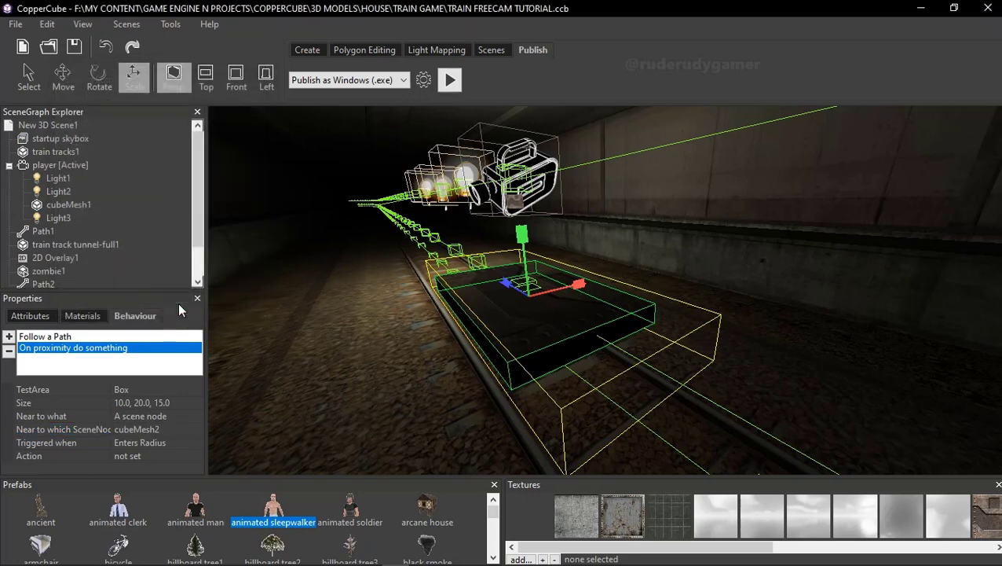
# - Set the proximity behaviour's "Near to what" option to the current active camera
pyautogui.click(162, 416)
pyautogui.click(197, 421)
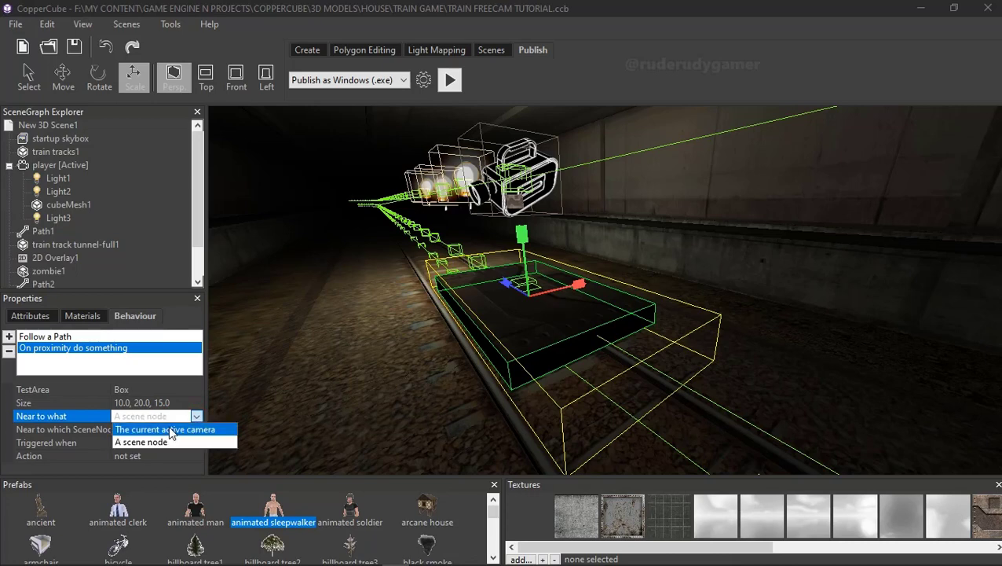
pyautogui.click(157, 442)
pyautogui.click(195, 416)
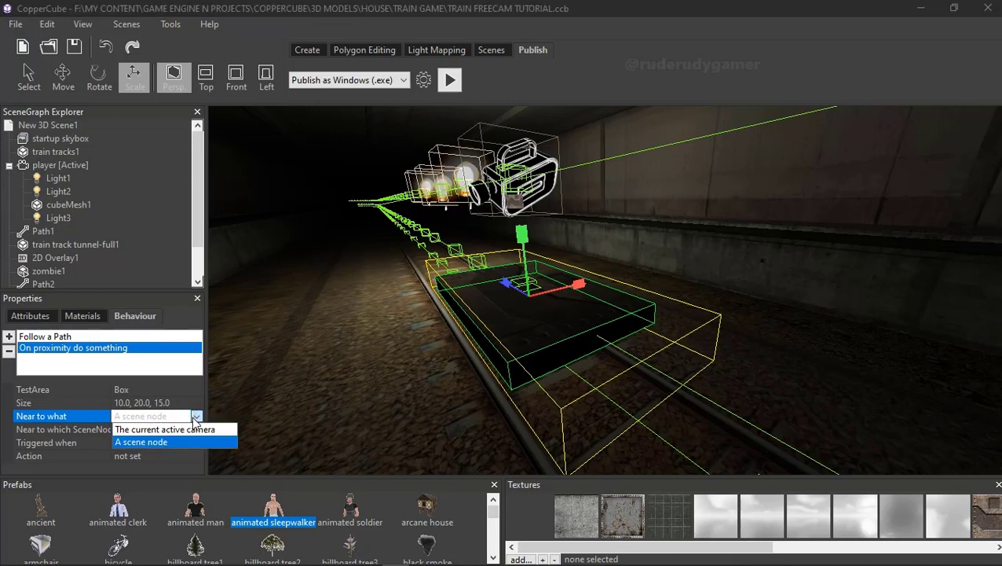
pyautogui.click(192, 424)
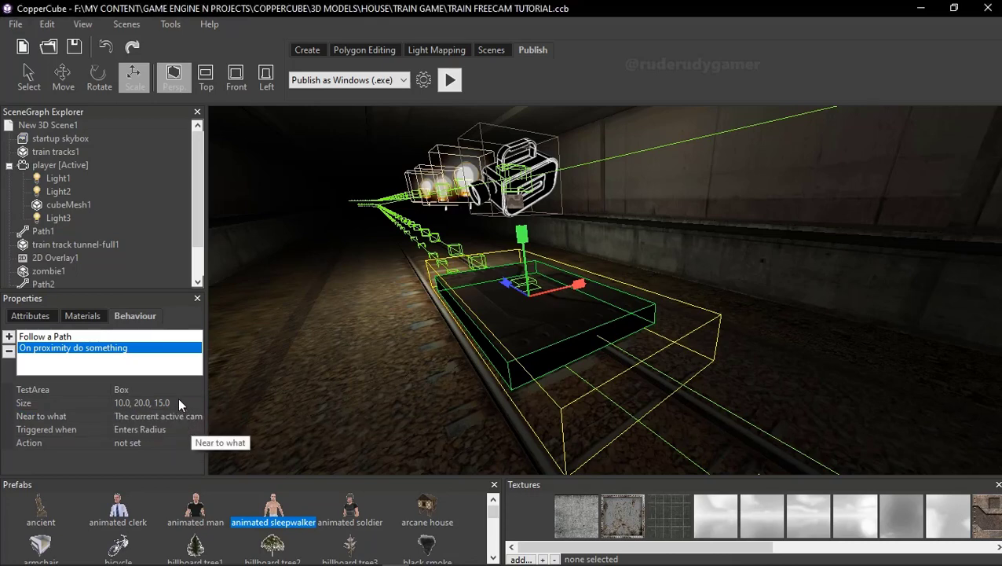
# - Set the proximity behaviour's "Near to what" option to a scene node and select cubeMesh2 as the node
pyautogui.click(180, 442)
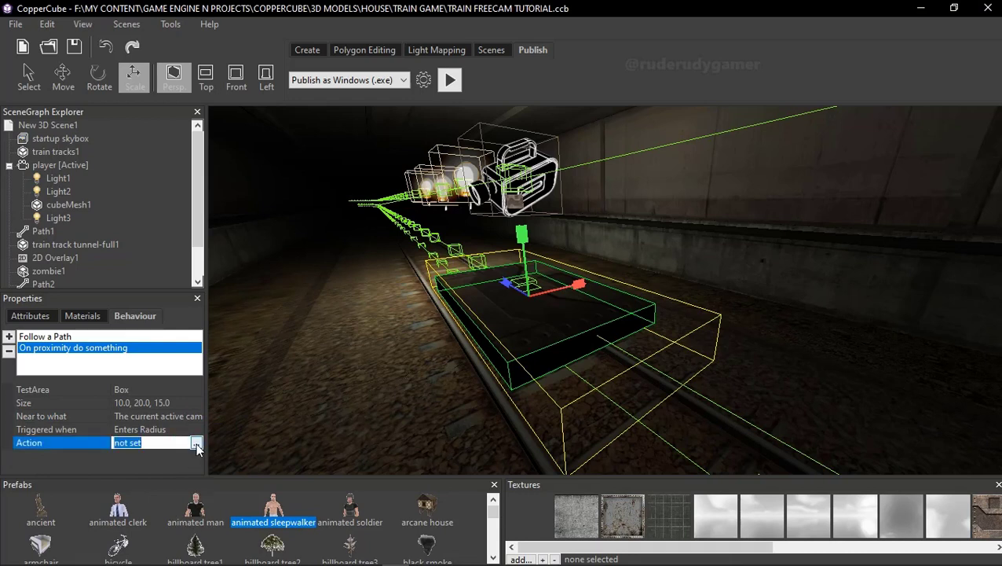
pyautogui.click(180, 415)
pyautogui.click(197, 415)
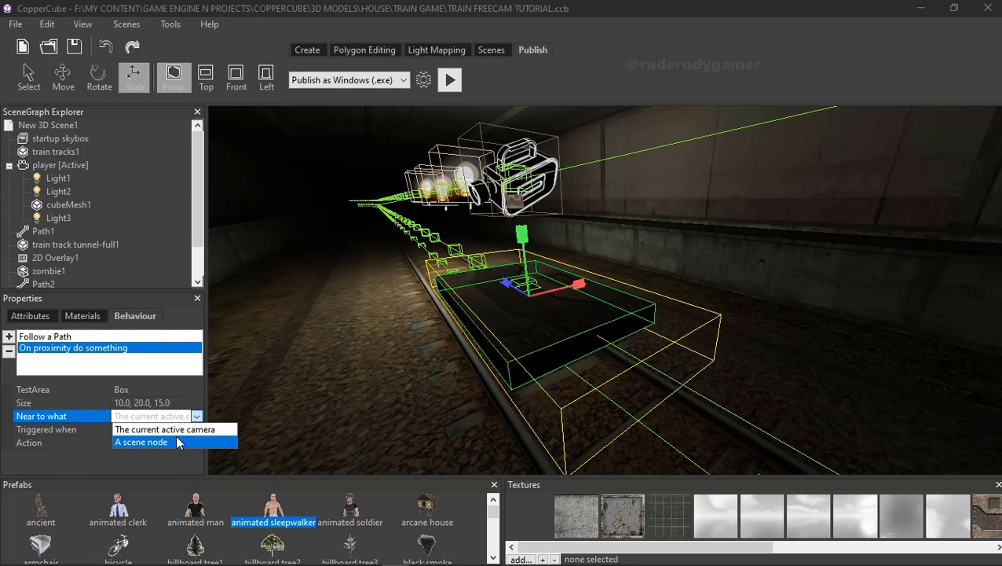
pyautogui.click(177, 442)
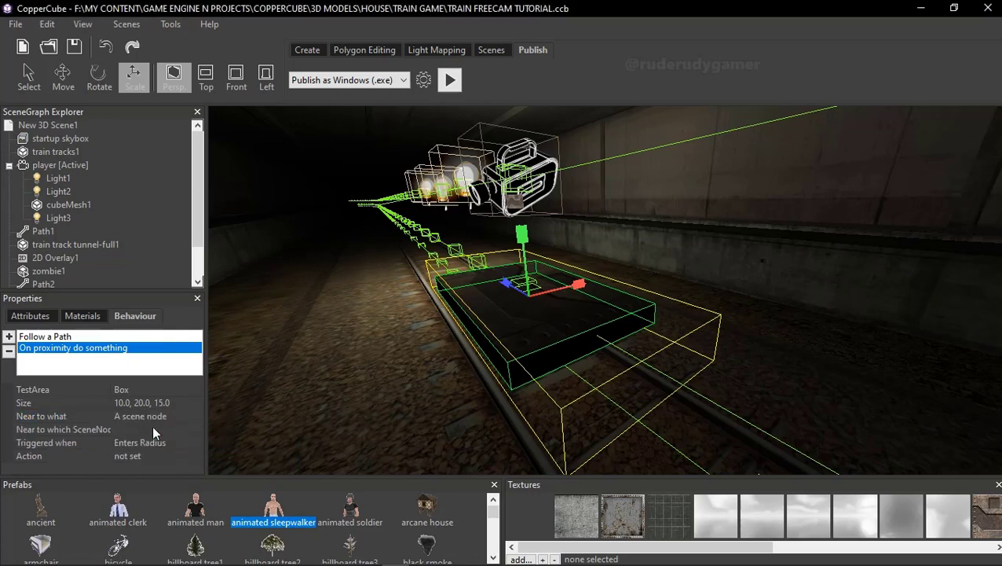
pyautogui.click(153, 429)
pyautogui.click(196, 430)
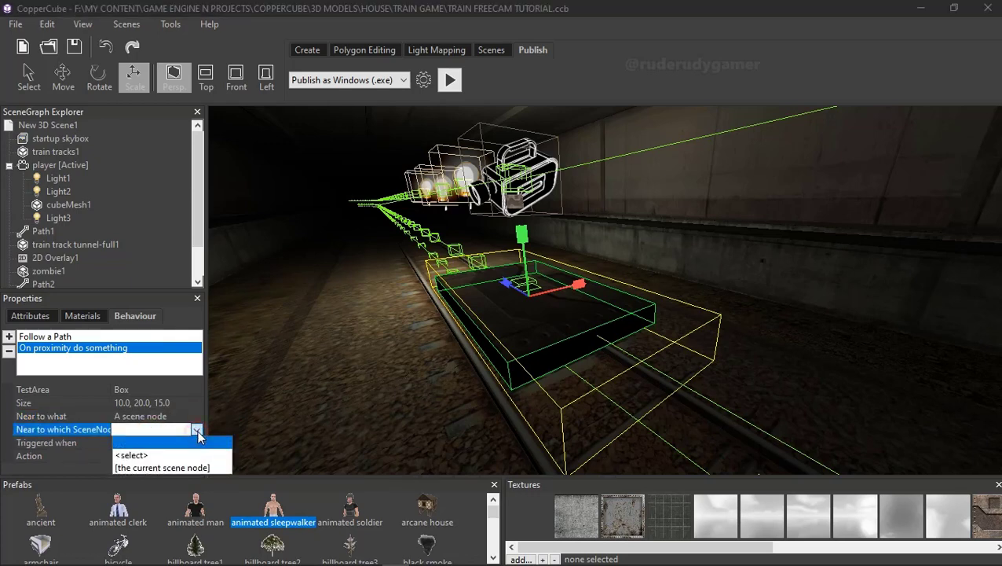
pyautogui.click(131, 455)
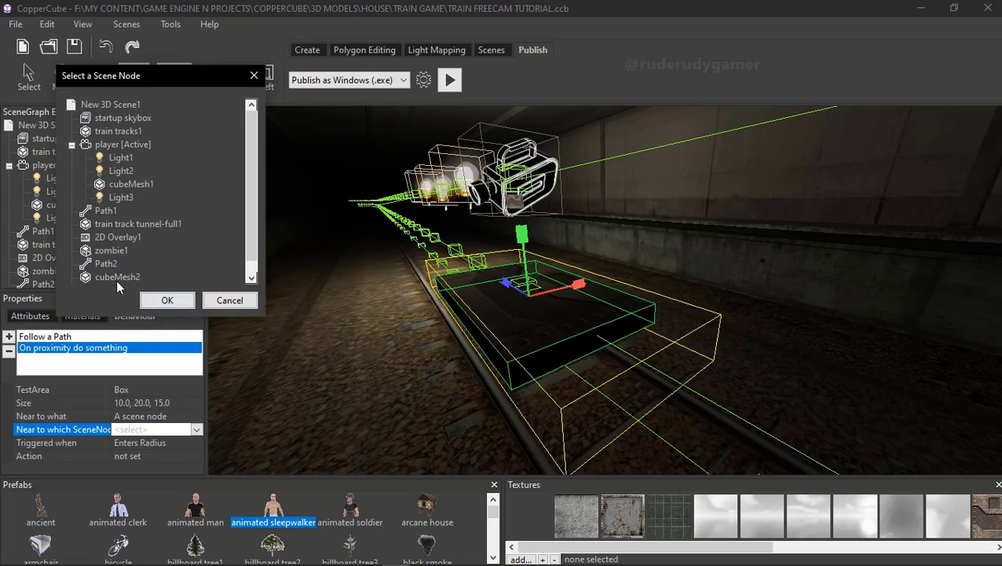
pyautogui.click(163, 299)
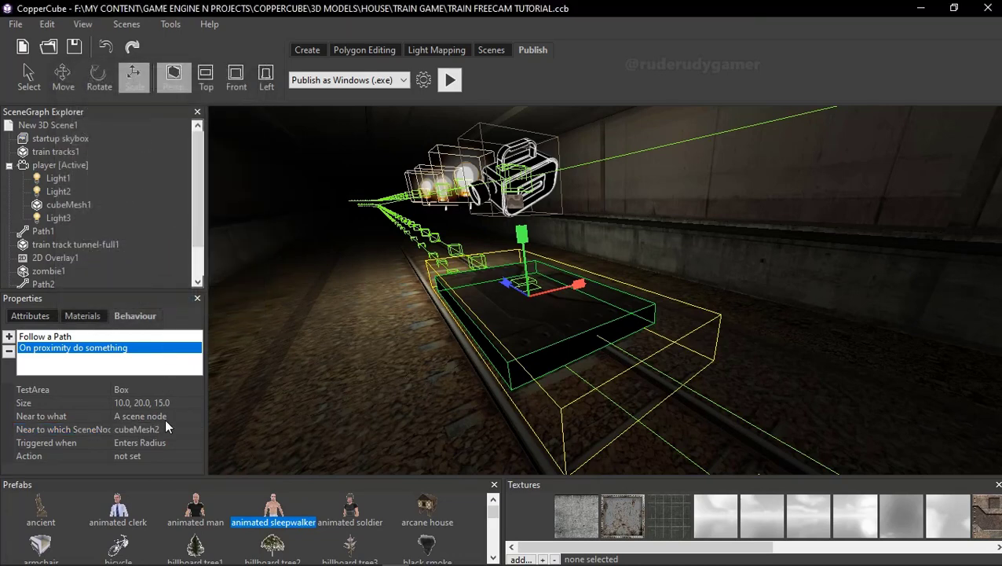
# - Add a "Hide or unhide a scene node" action to cubeMesh2's proximity behaviour
pyautogui.click(168, 454)
pyautogui.click(194, 455)
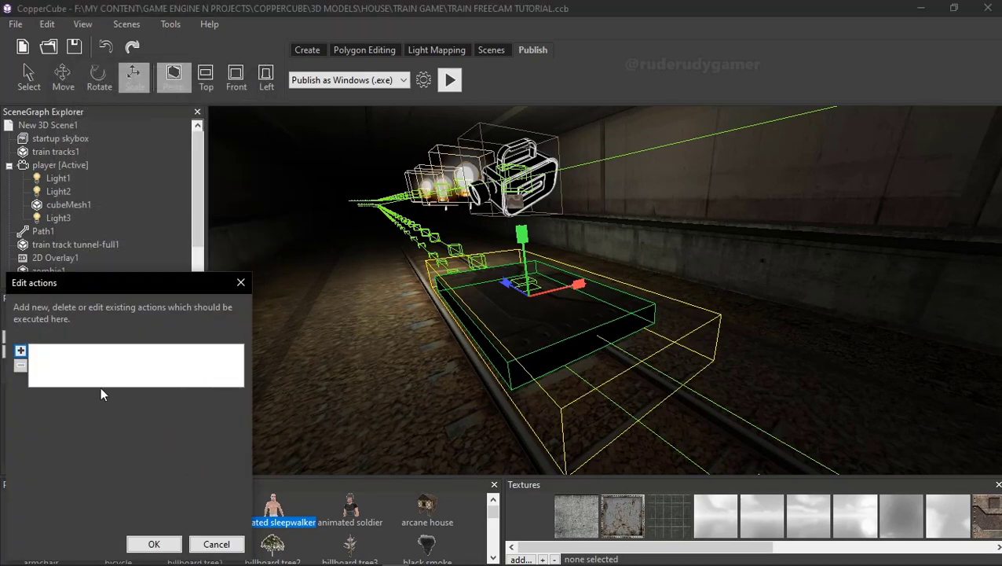
pyautogui.click(19, 351)
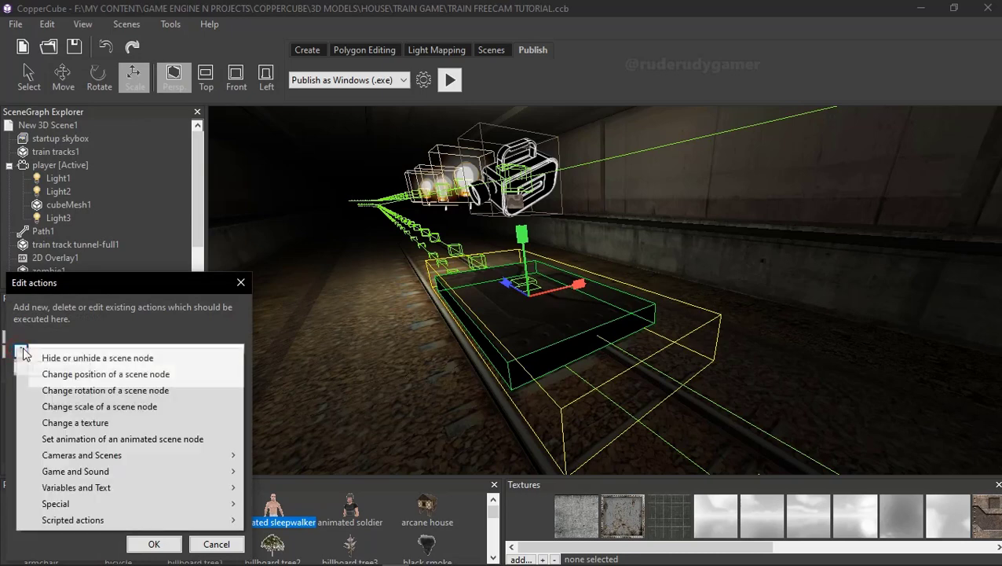
pyautogui.click(86, 358)
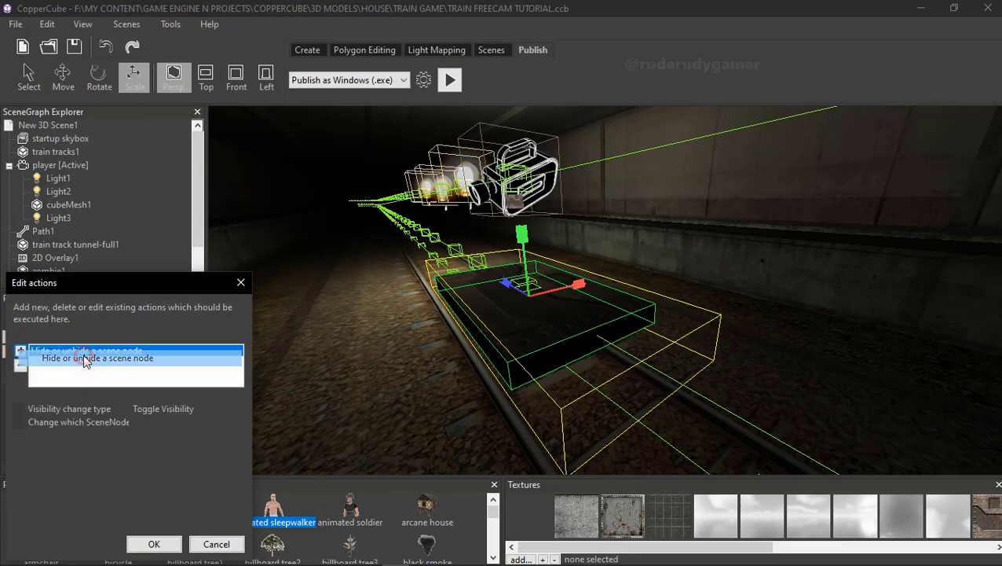
# - Choose zombie1 as the scene node whose visibility the action changes and confirm the action list
pyautogui.click(180, 421)
pyautogui.click(238, 422)
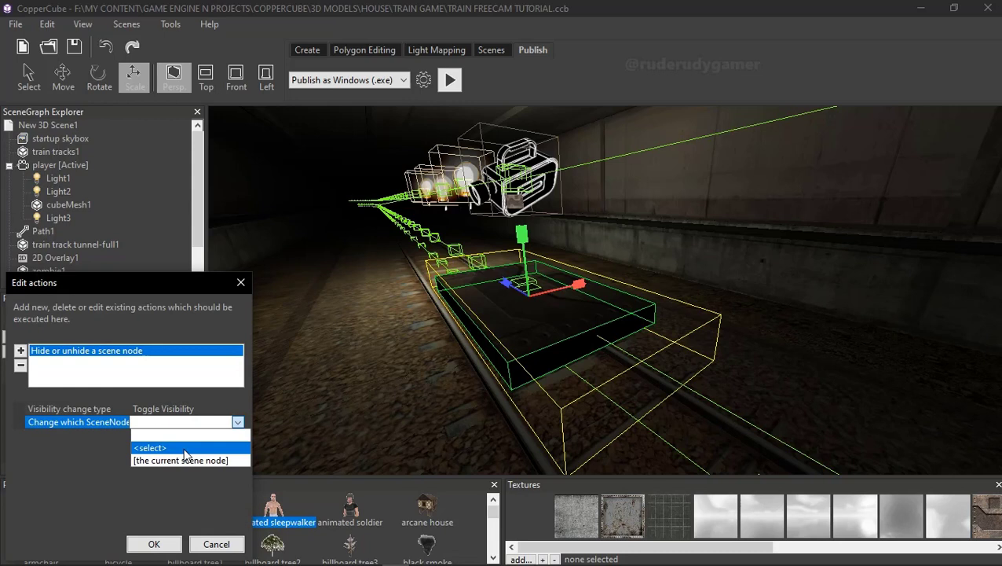
pyautogui.click(184, 448)
pyautogui.click(117, 512)
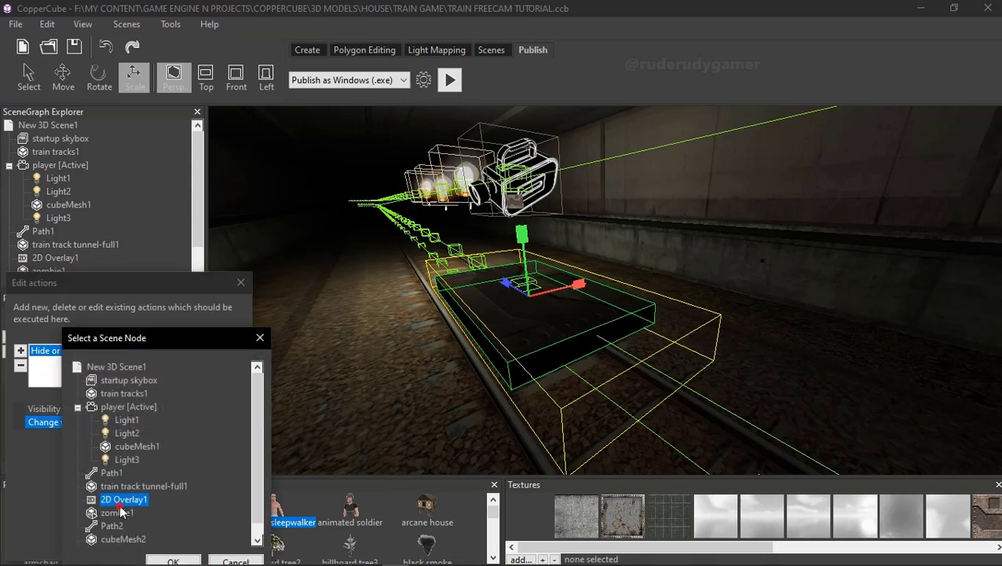
pyautogui.click(117, 512)
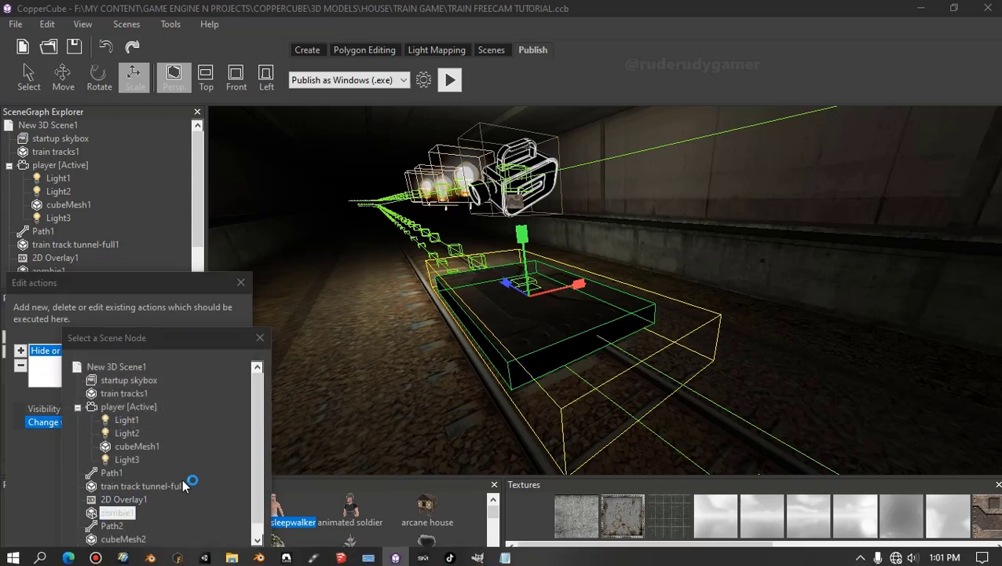
pyautogui.click(134, 539)
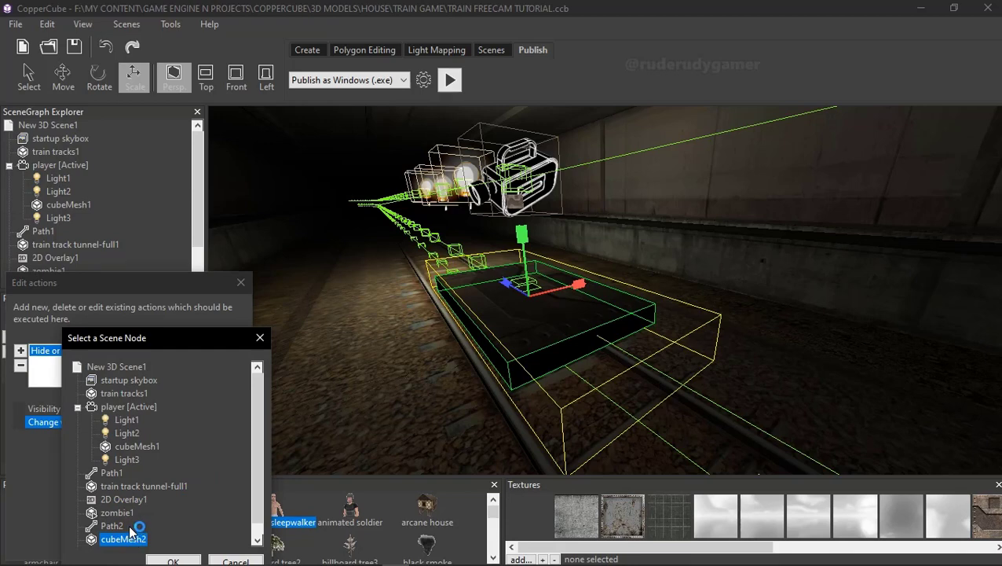
pyautogui.click(127, 512)
pyautogui.click(173, 559)
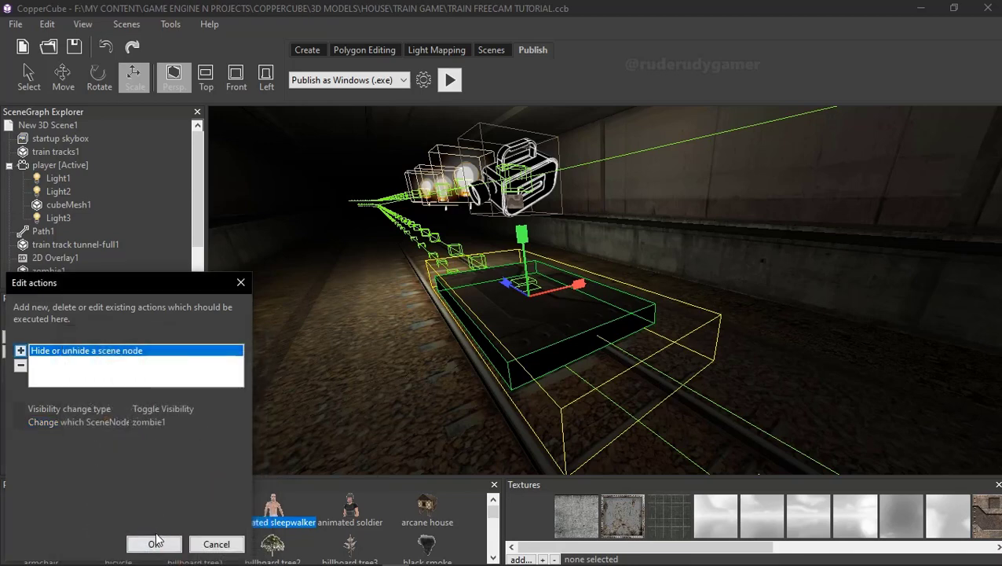
pyautogui.click(154, 544)
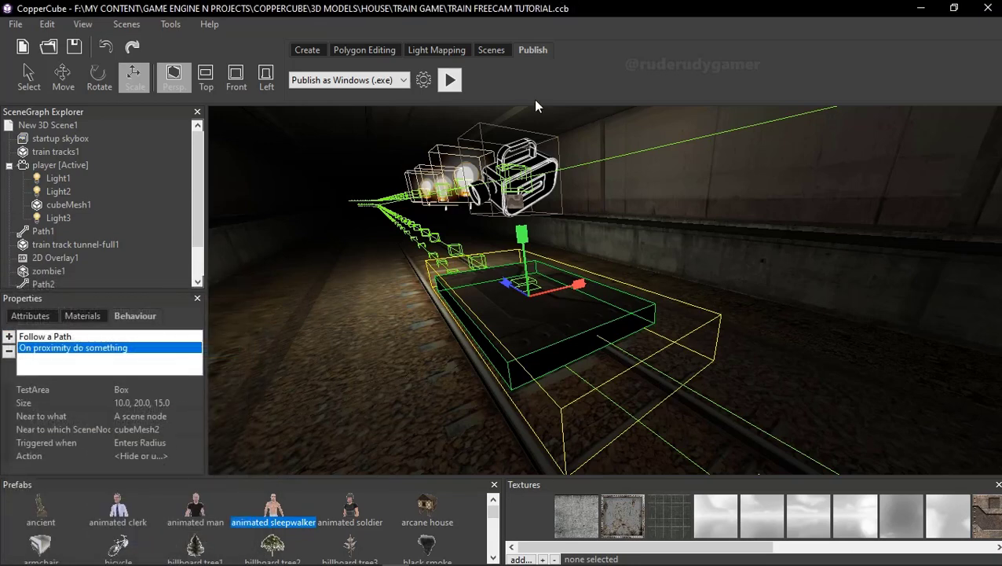
# - Test-run the game along the tunnel to check the platform's proximity action, and exit to the editor
pyautogui.moveTo(228, 559)
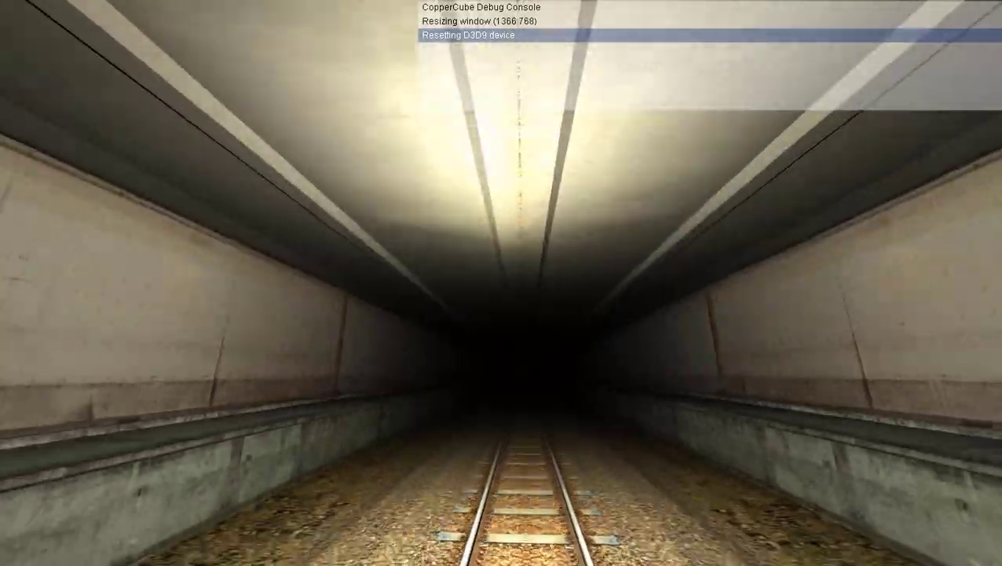
pyautogui.press('w')
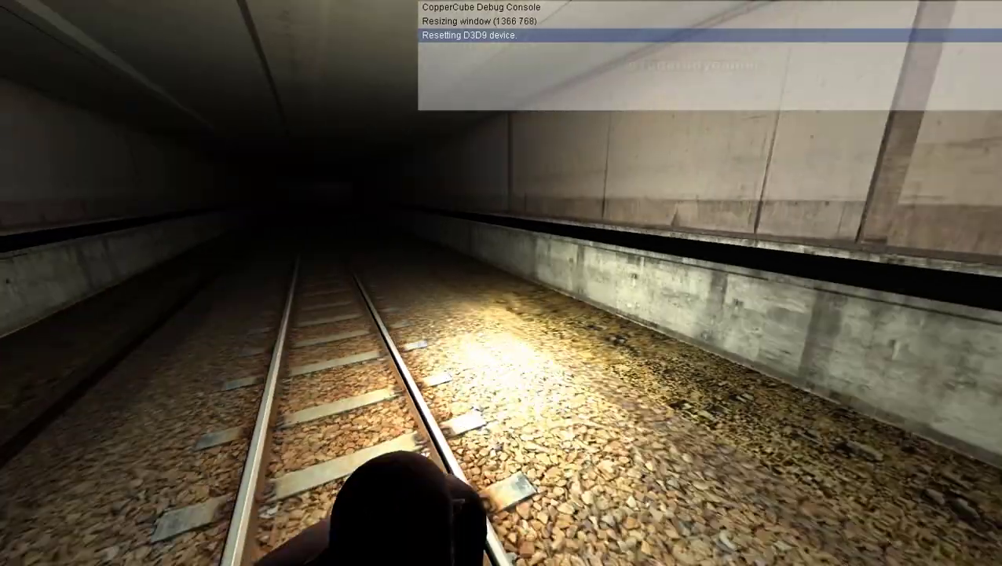
pyautogui.press('Escape')
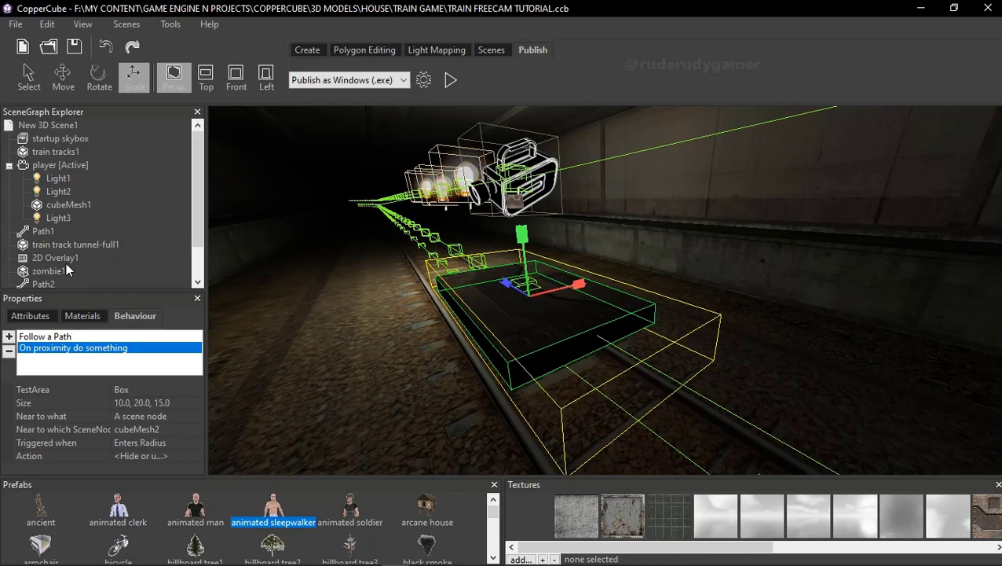
# - Review cubeMesh2's Follow a Path settings and the "Near to what" options of its proximity behaviour
pyautogui.scroll(-1, 66, 263)
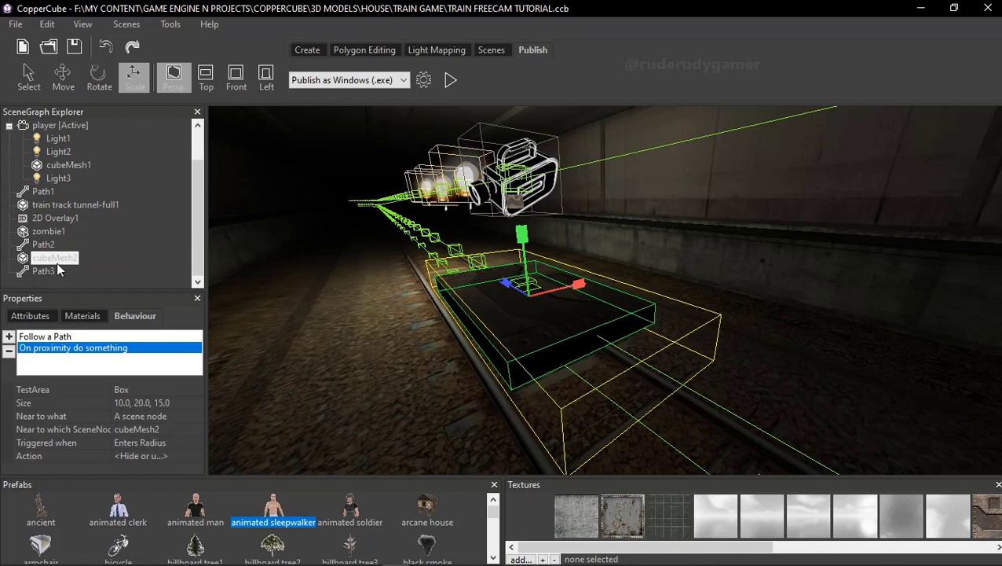
pyautogui.click(60, 337)
pyautogui.click(120, 417)
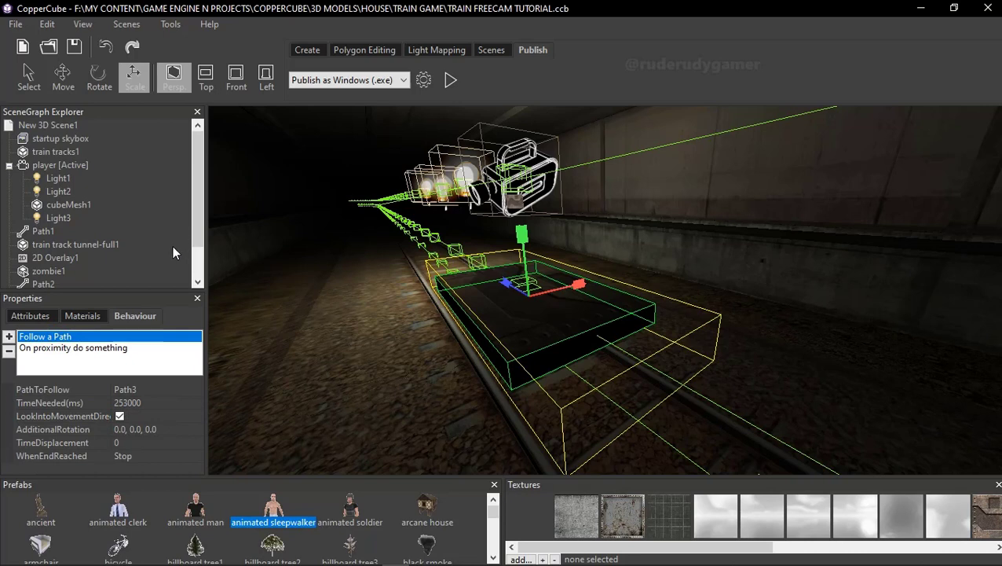
pyautogui.click(83, 348)
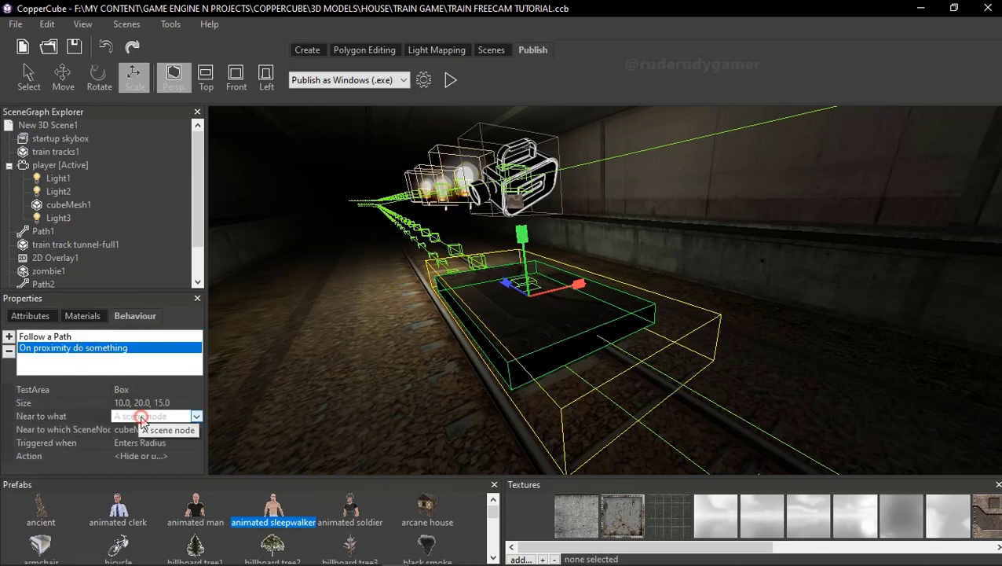
pyautogui.click(197, 416)
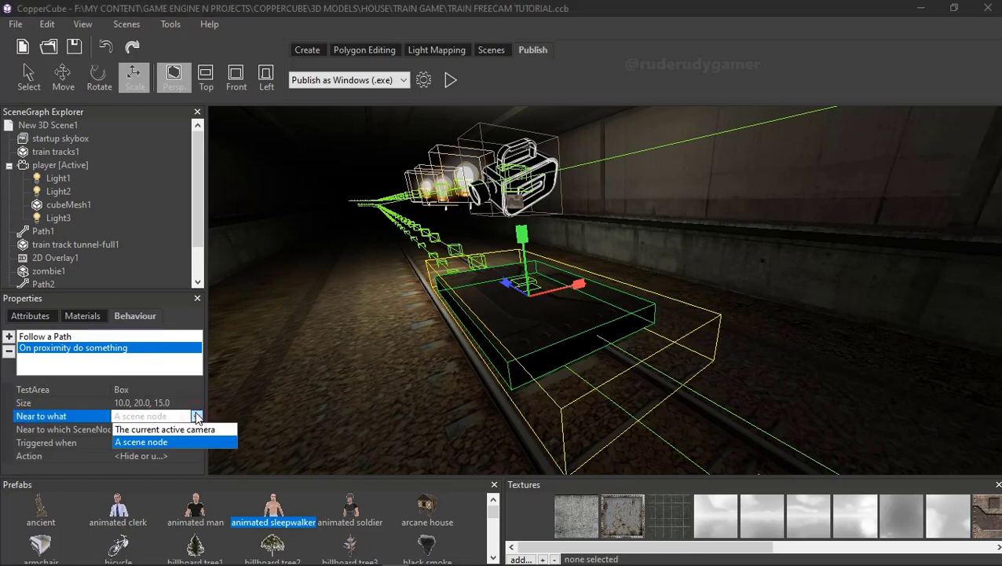
pyautogui.click(161, 442)
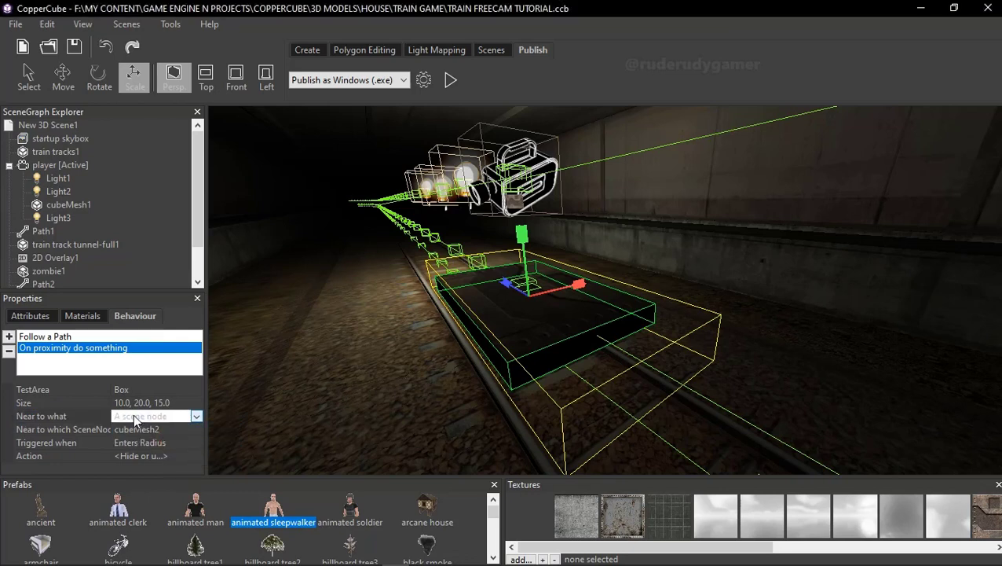
pyautogui.click(134, 418)
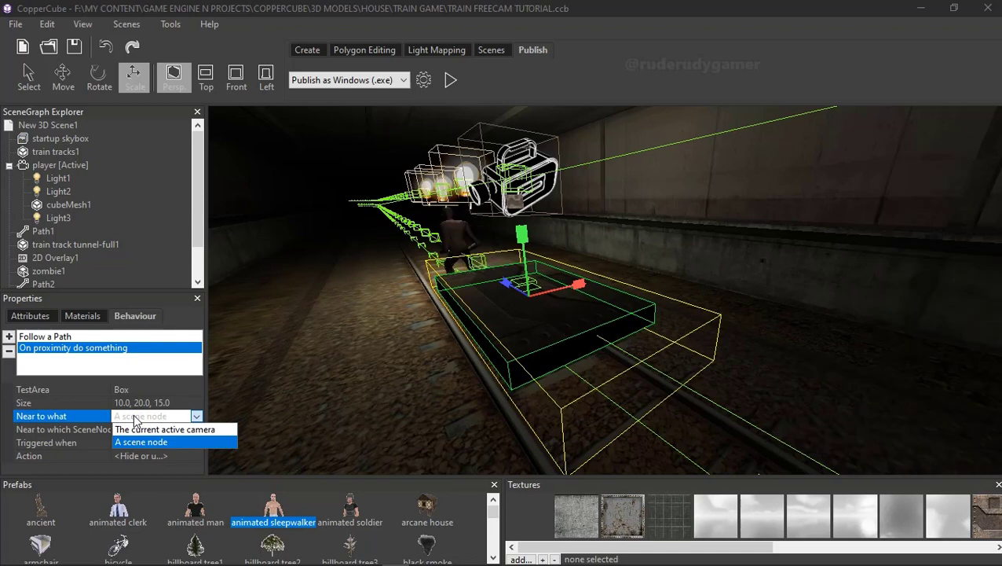
pyautogui.click(134, 419)
pyautogui.click(134, 419)
pyautogui.click(134, 419)
pyautogui.click(135, 418)
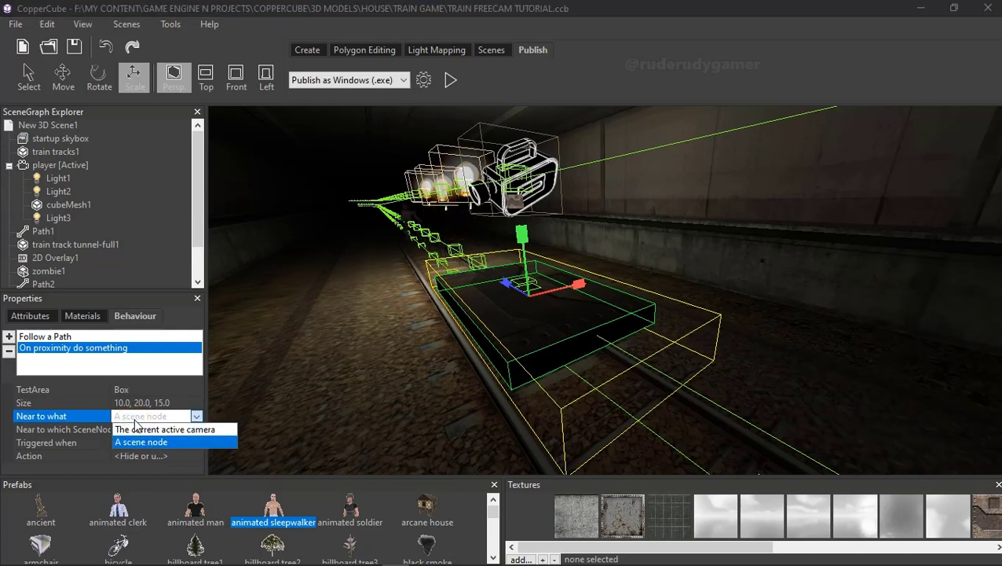
pyautogui.click(139, 442)
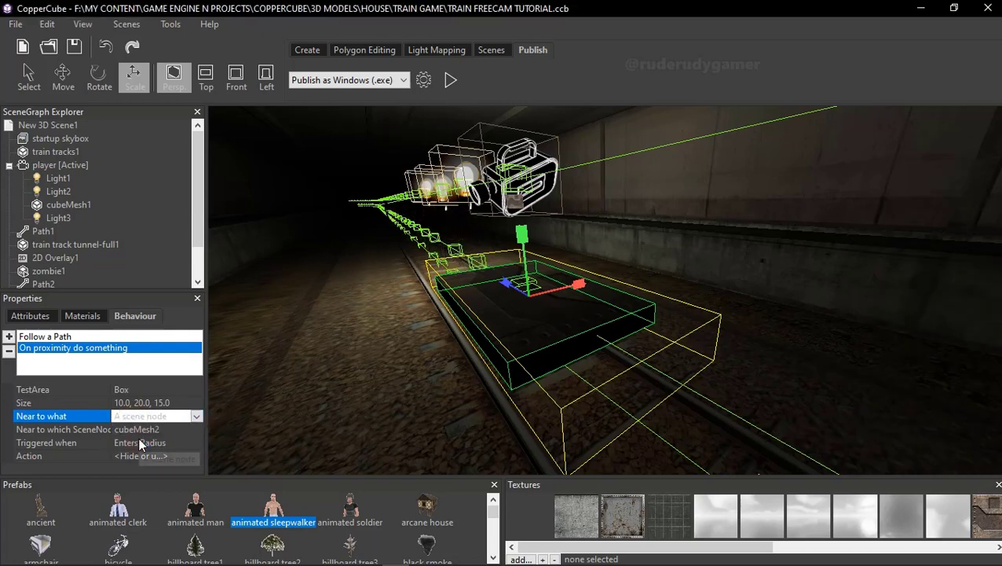
# - Set the proximity behaviour's "Near to what" option to the current active camera and check its zombie1 visibility action
pyautogui.click(144, 417)
pyautogui.click(146, 429)
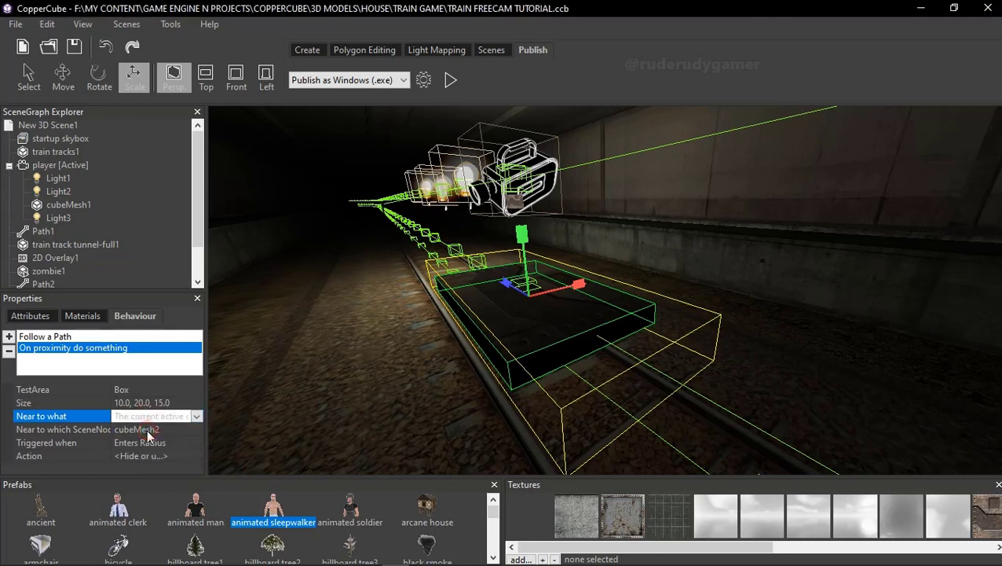
pyautogui.click(151, 443)
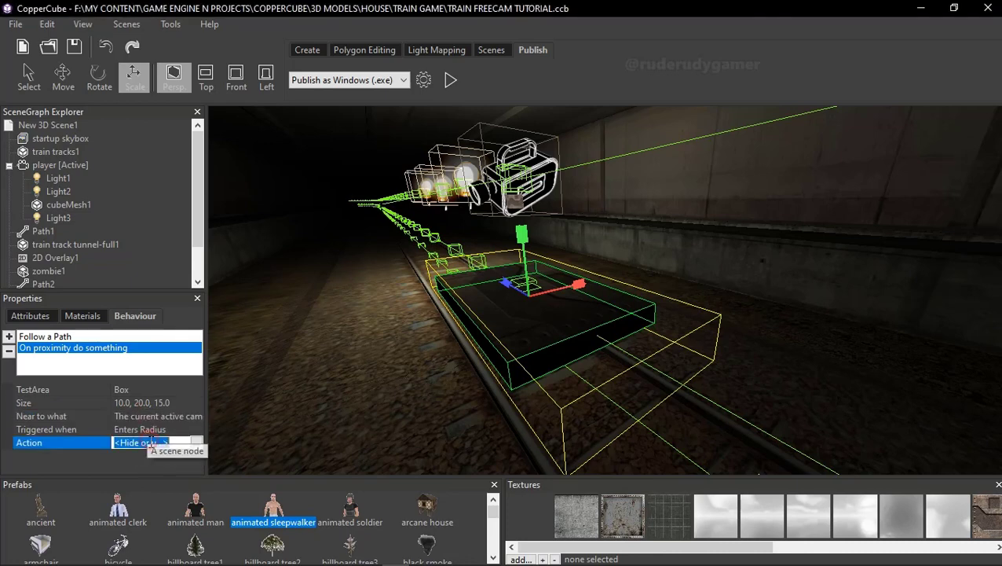
pyautogui.click(199, 443)
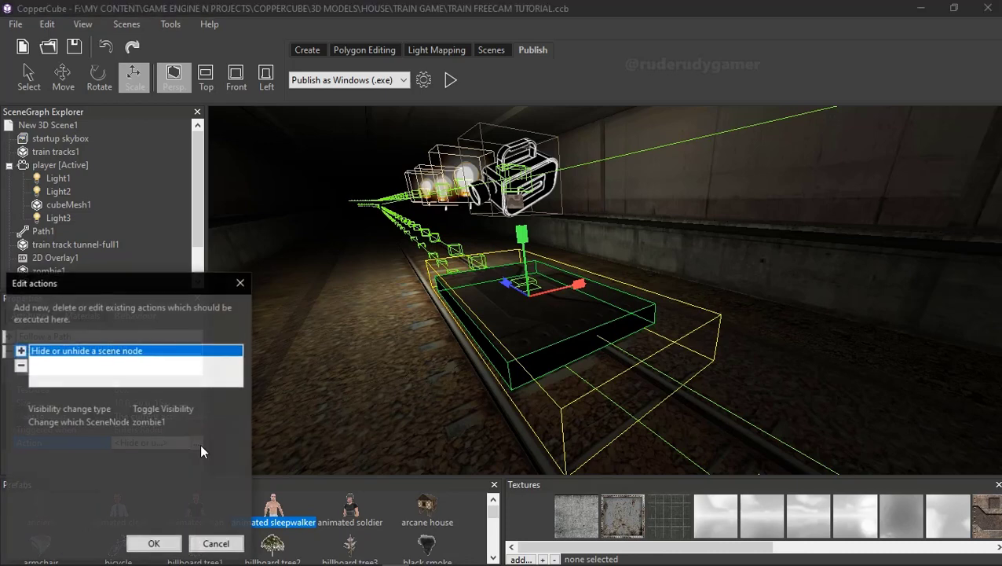
pyautogui.click(157, 542)
# - Set the time needed in zombie1's Follow a Path behaviour to 141100 ms
pyautogui.click(49, 272)
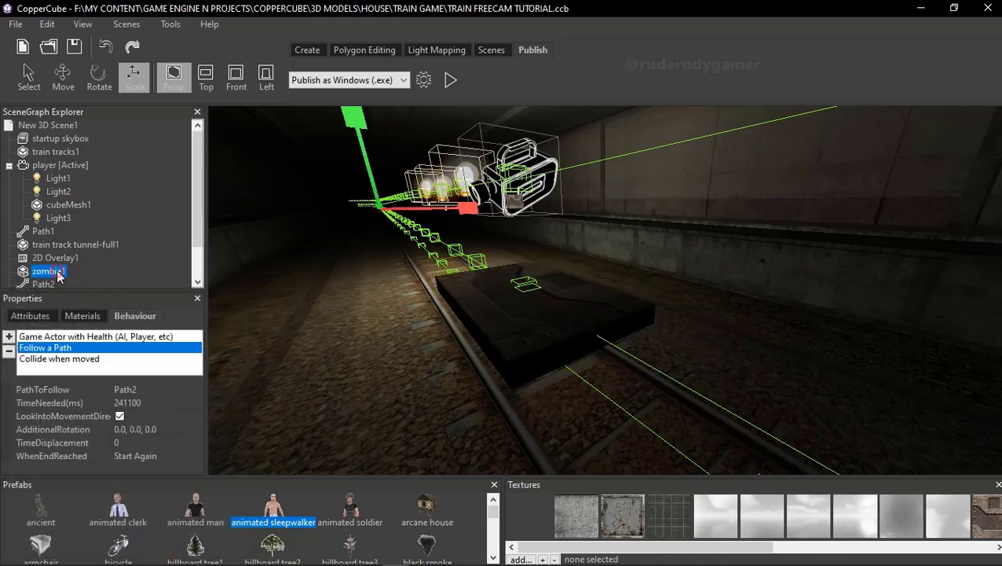
pyautogui.click(120, 402)
pyautogui.click(120, 402)
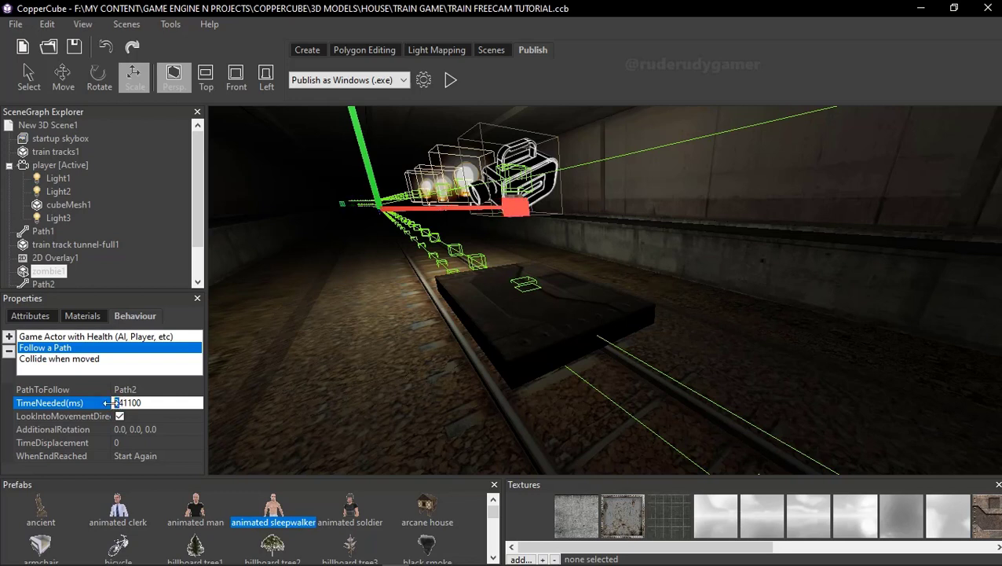
pyautogui.write('1')
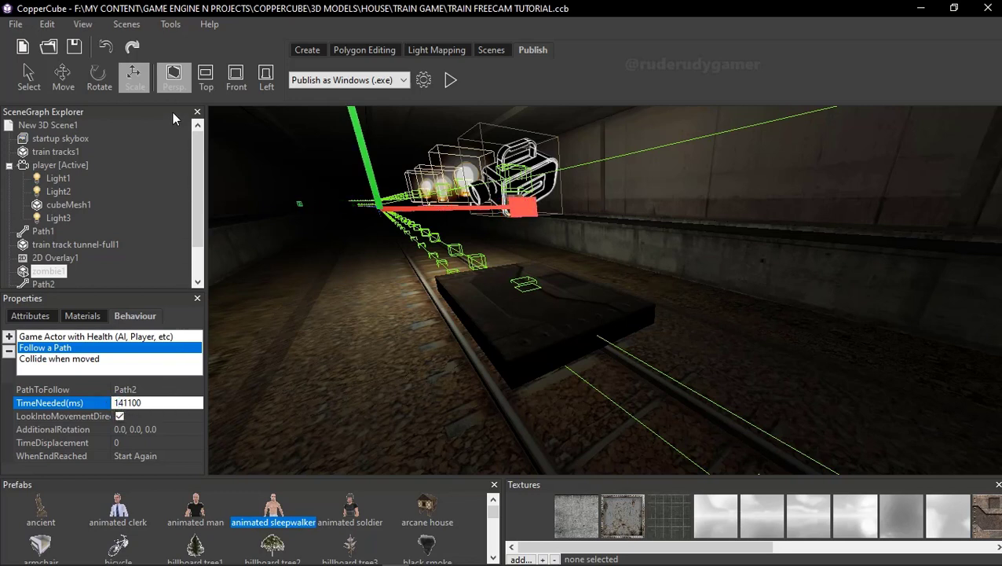
pyautogui.click(149, 250)
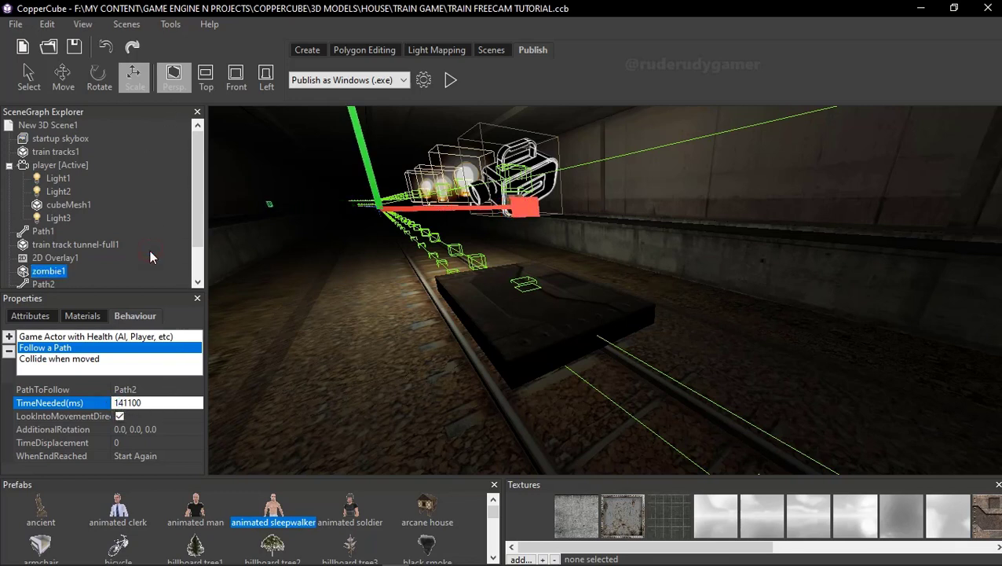
# - Test-run the game to check the zombie's movement and visibility around the moving platform, and exit to the editor
pyautogui.click(450, 79)
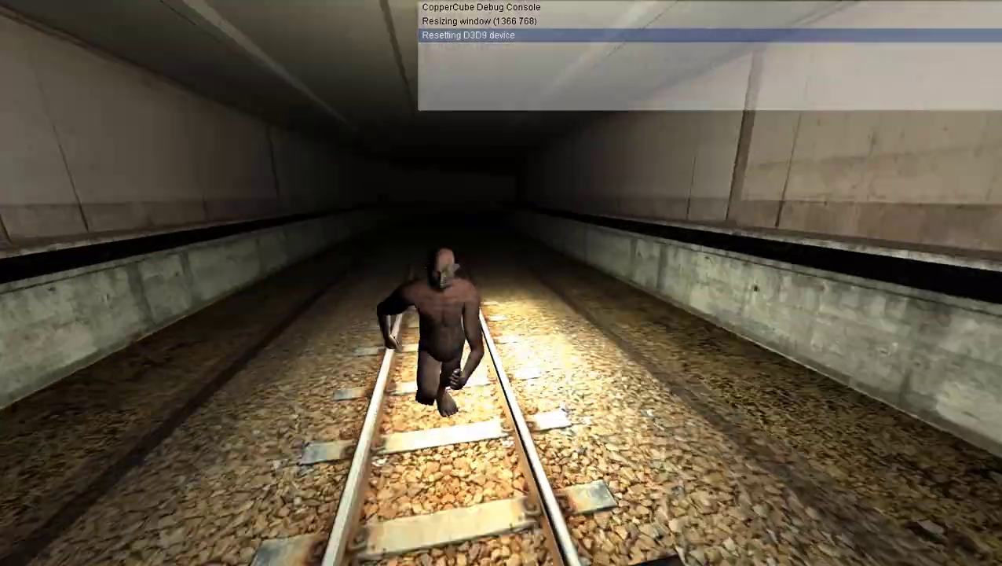
pyautogui.press('Up')
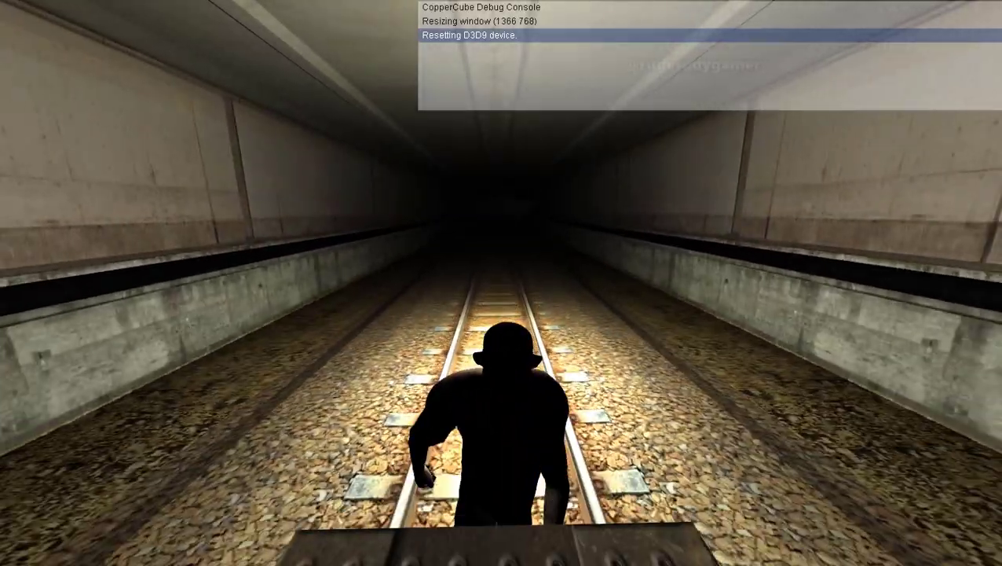
pyautogui.press('Left')
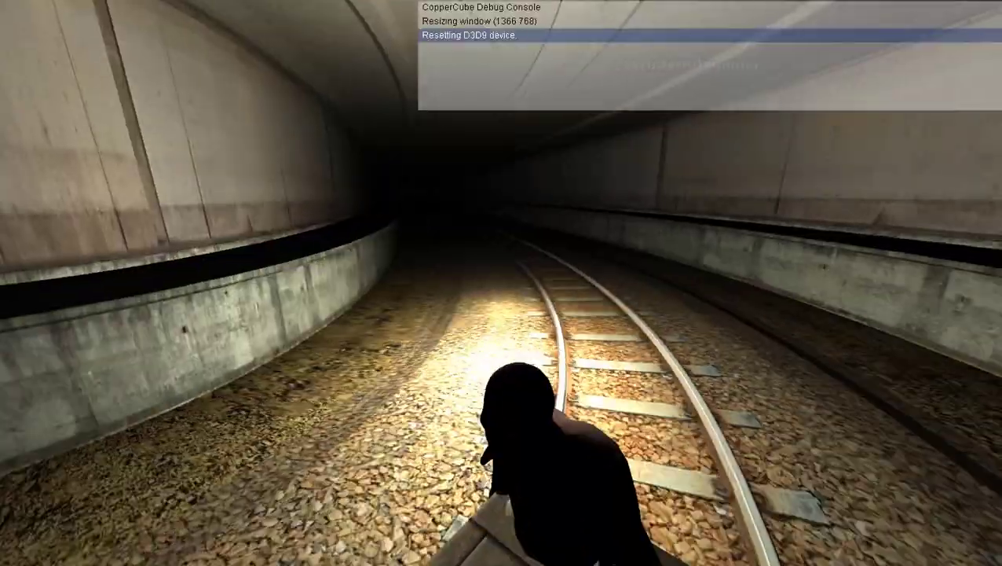
pyautogui.press('Up')
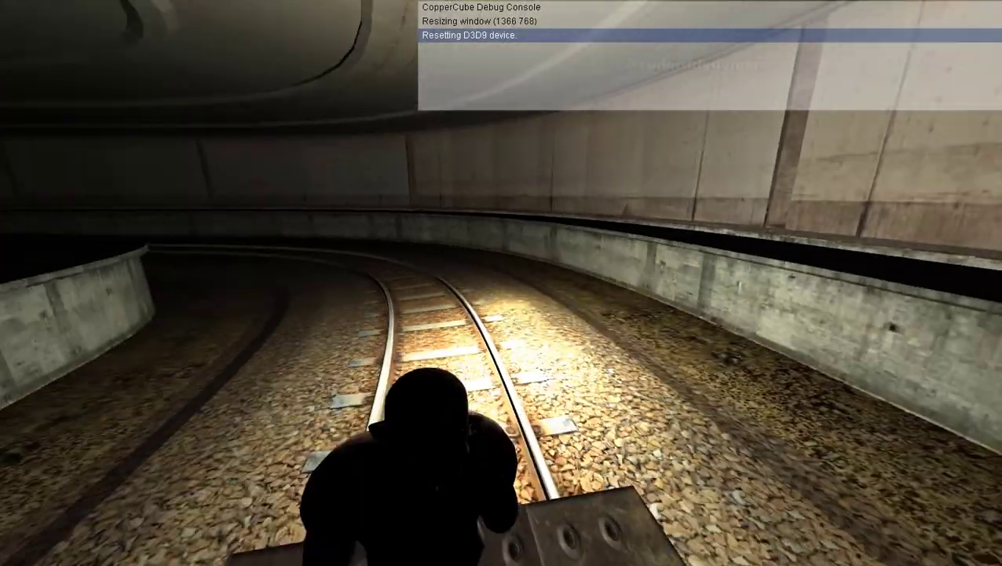
pyautogui.press('Escape')
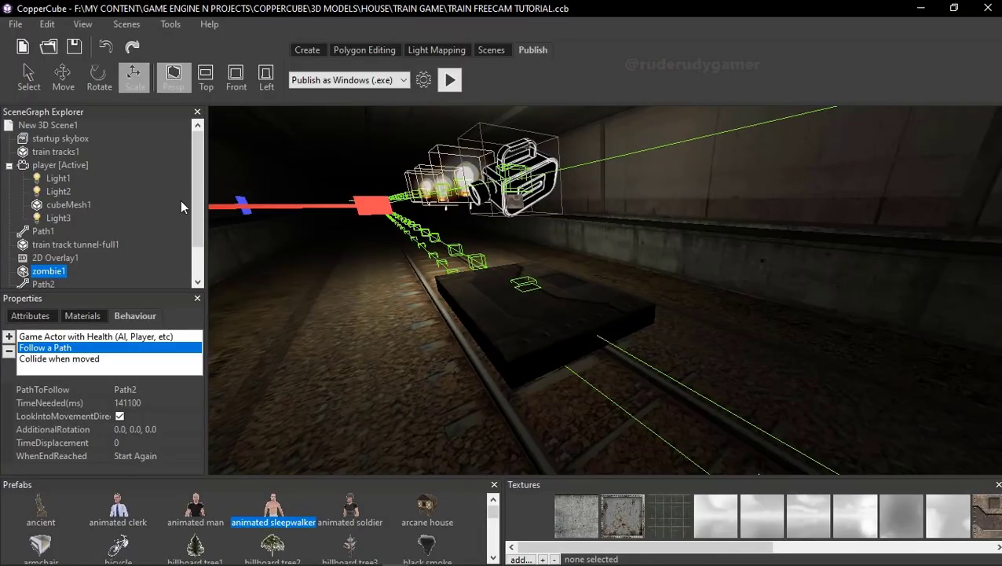
# - Review zombie1's "Collide when moved" and "Game Actor with Health" settings, and select cubeMesh2 to view its behaviours
pyautogui.click(80, 358)
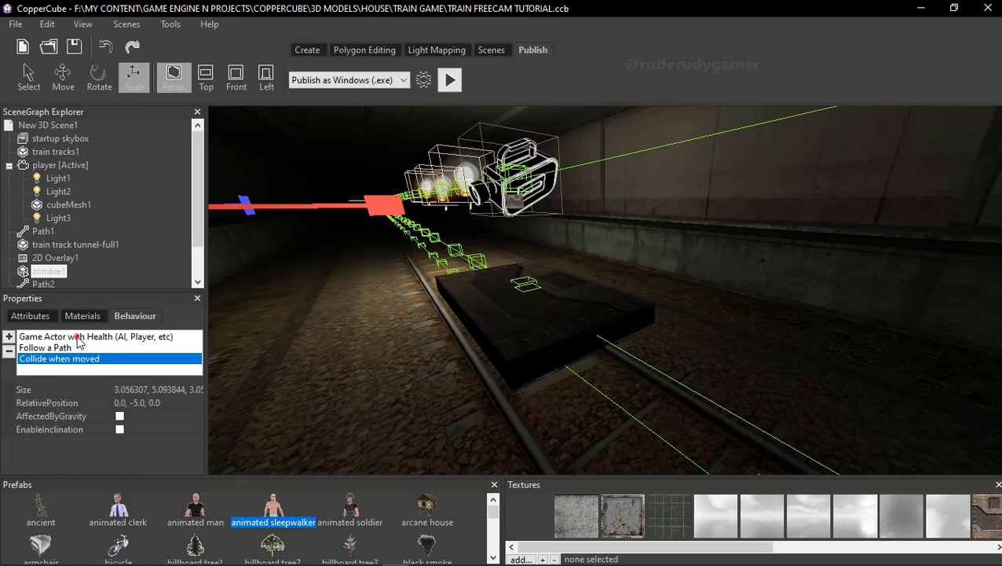
pyautogui.click(79, 337)
pyautogui.scroll(-1, 49, 259)
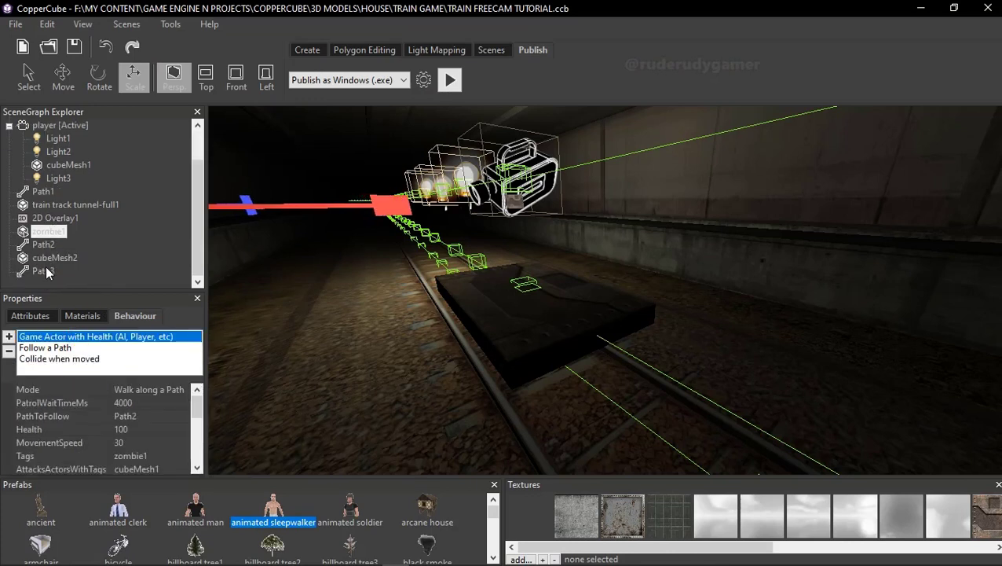
pyautogui.click(48, 260)
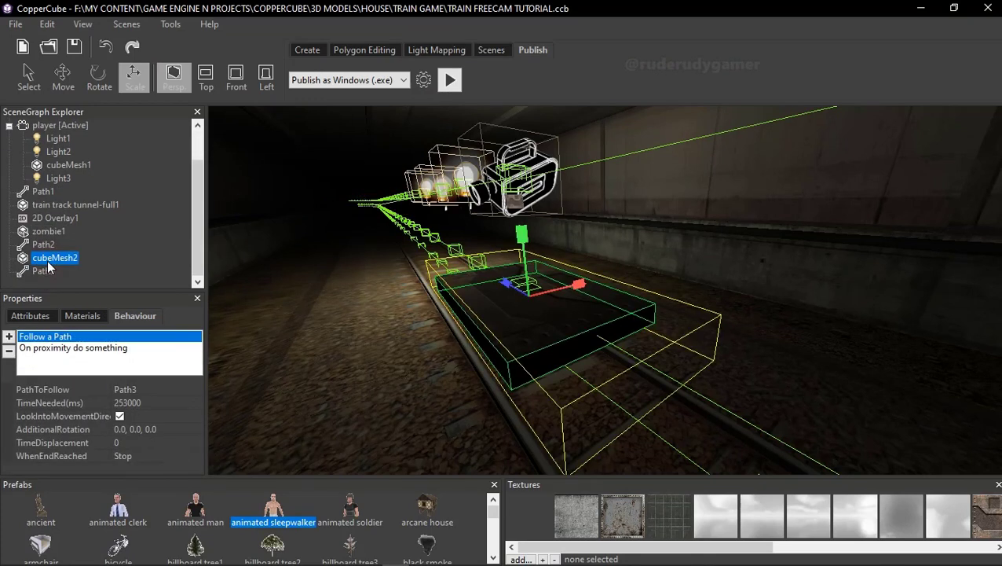
# - Show the settings of cubeMesh2's "On proximity do something" behaviour and widen the properties area to read them fully
pyautogui.click(118, 348)
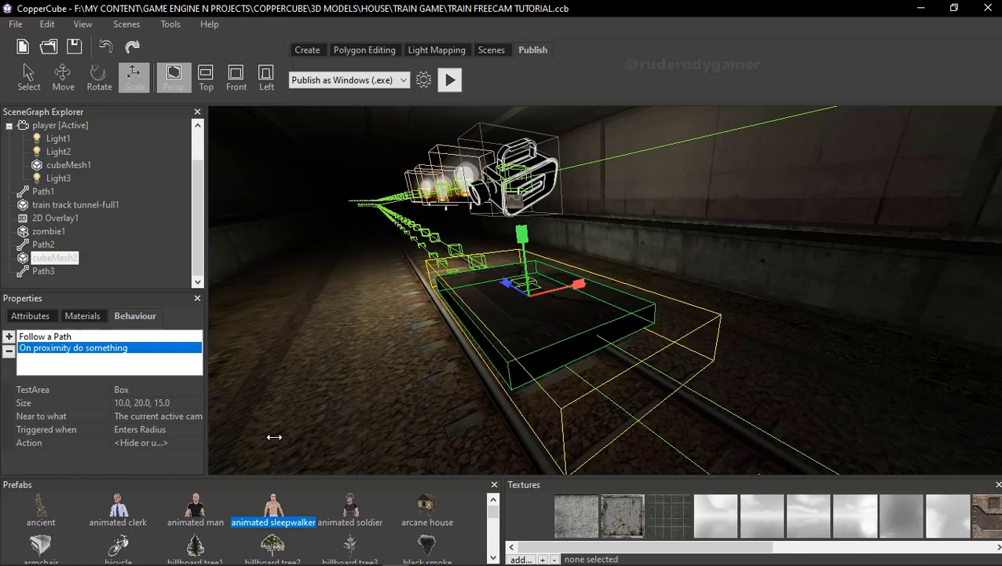
pyautogui.moveTo(274, 437); pyautogui.dragTo(270, 441)
pyautogui.click(186, 416)
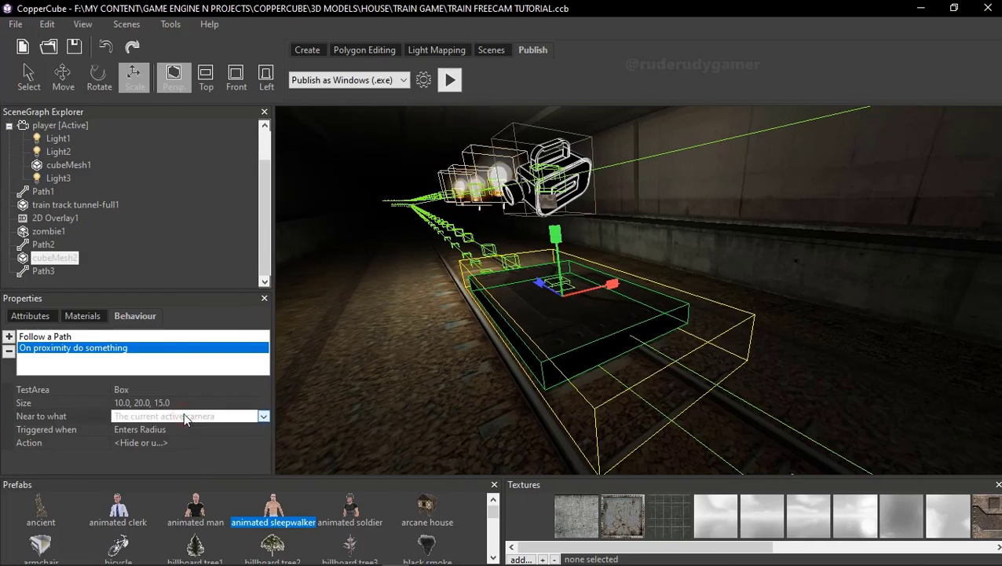
# - Set the proximity behaviour's "Near to what" option to "A scene node"
pyautogui.click(263, 416)
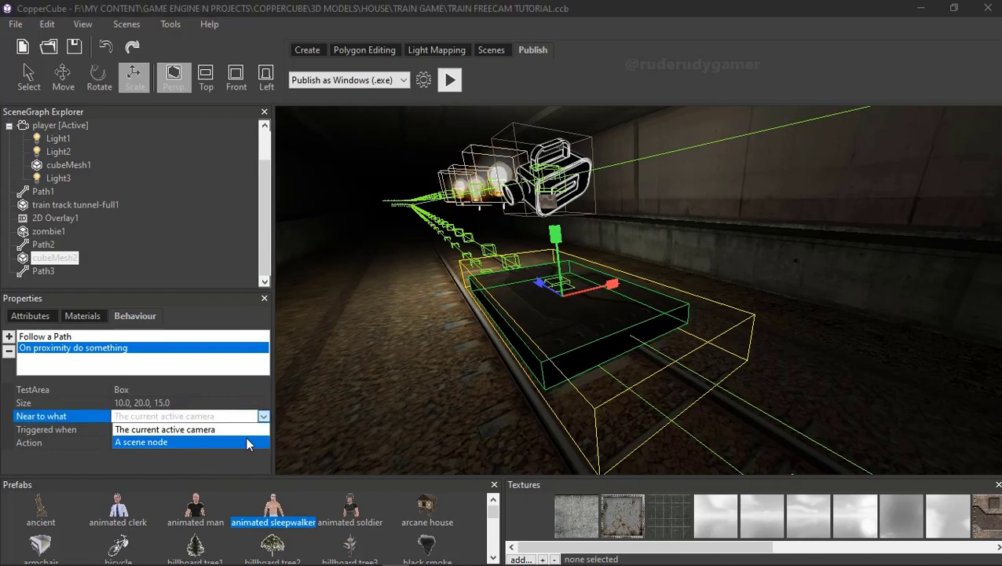
pyautogui.click(246, 443)
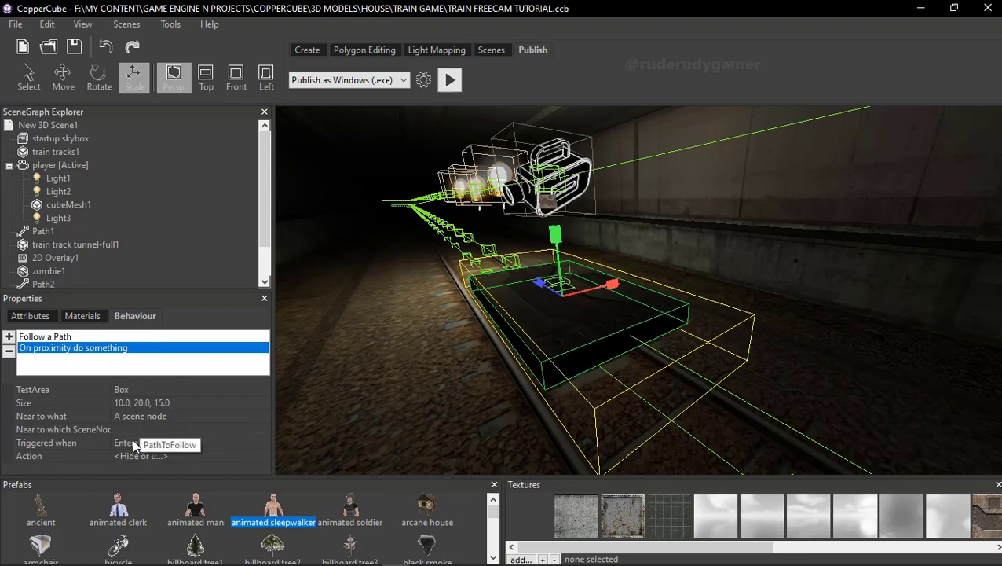
pyautogui.click(134, 416)
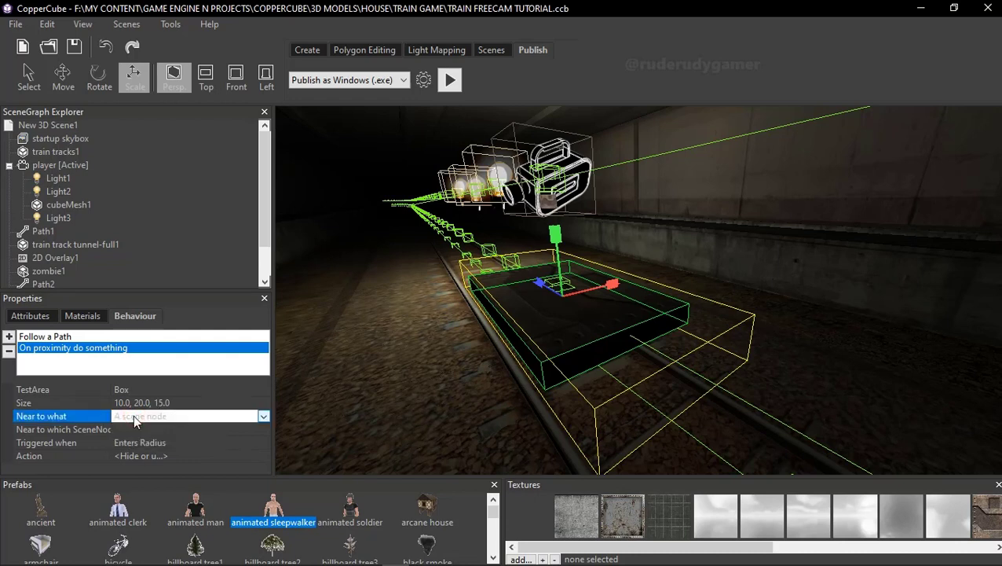
pyautogui.click(264, 416)
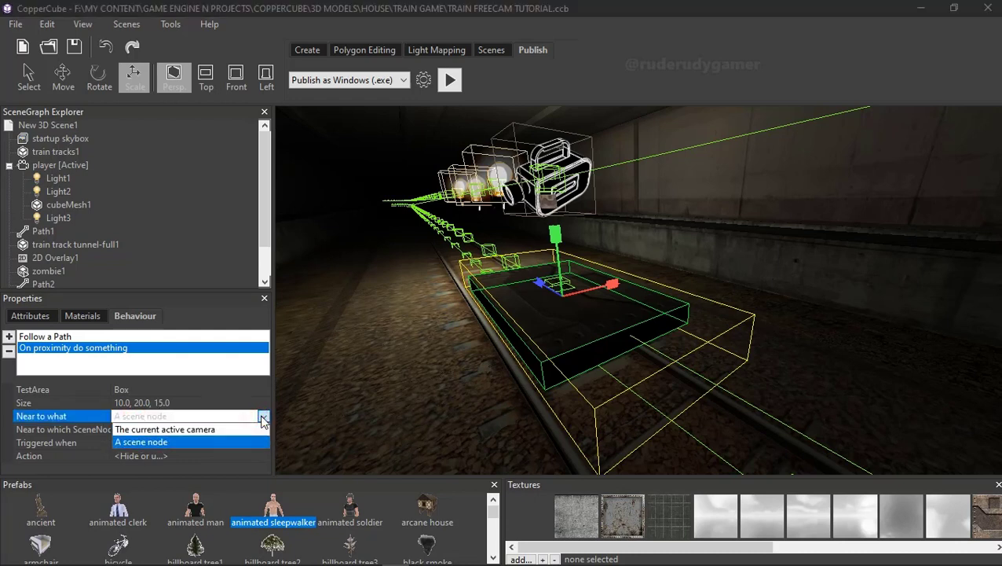
pyautogui.click(212, 440)
pyautogui.click(163, 416)
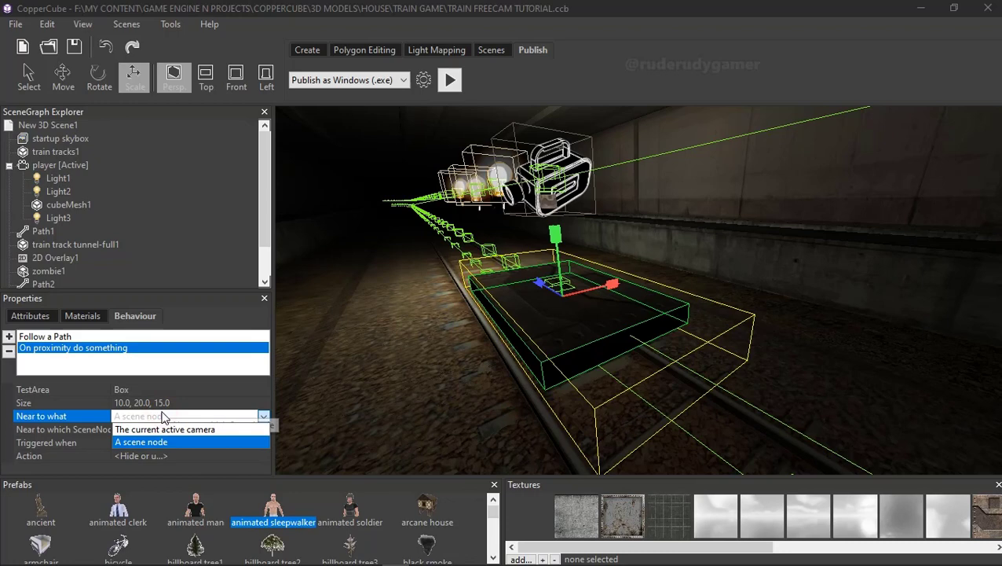
pyautogui.click(157, 417)
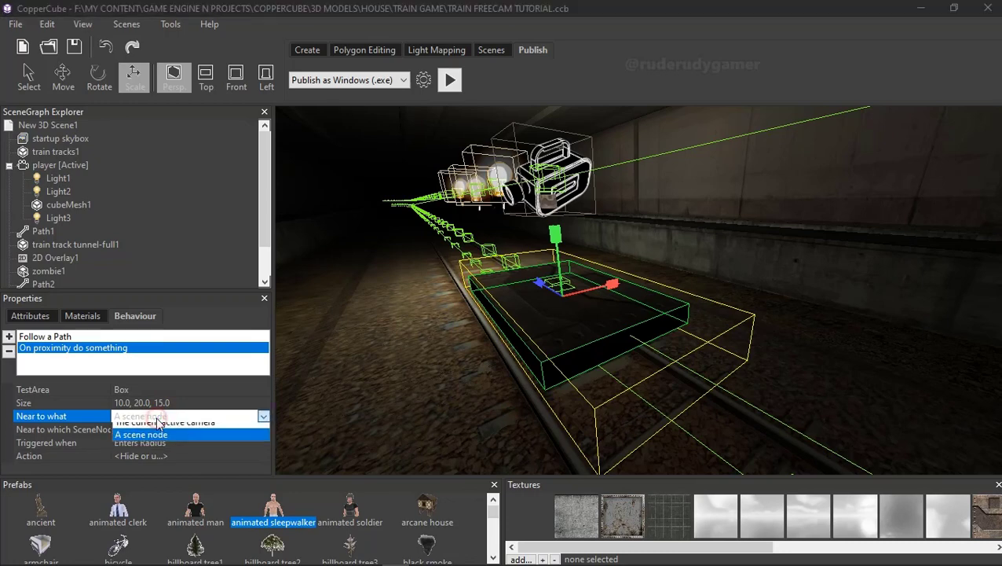
pyautogui.click(157, 424)
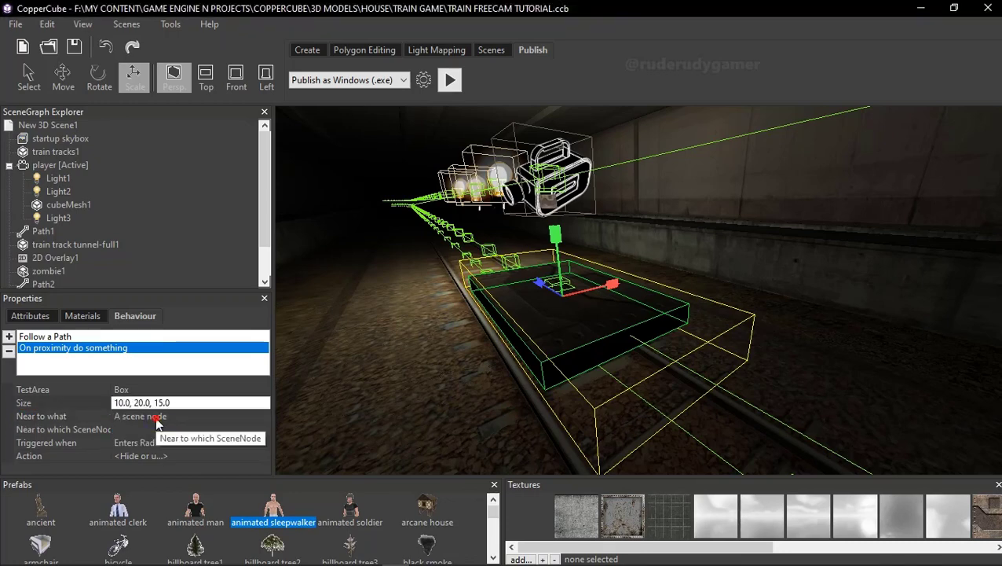
# - Choose zombie1 as the scene node that the proximity behaviour tests for nearness
pyautogui.click(150, 428)
pyautogui.click(152, 431)
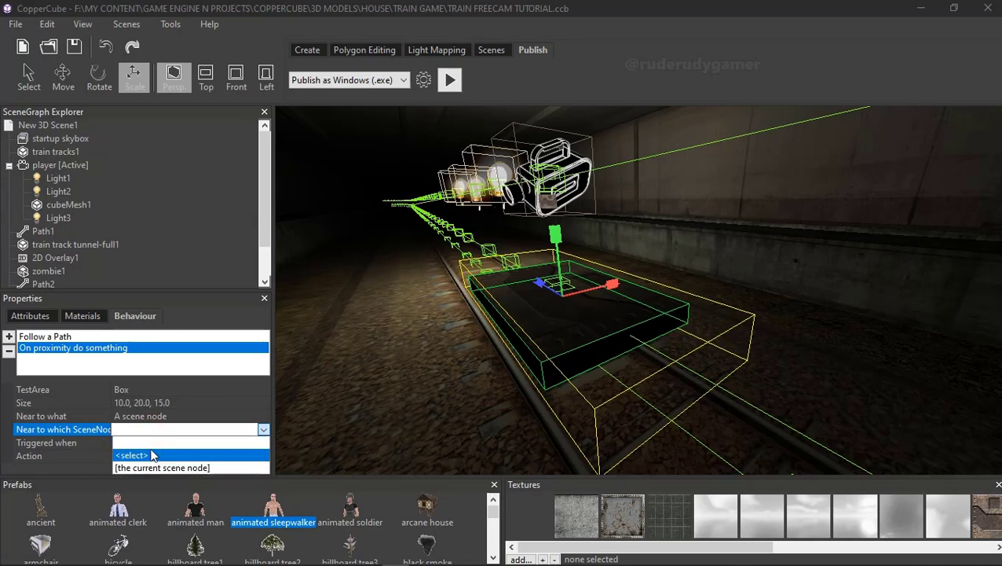
pyautogui.click(151, 452)
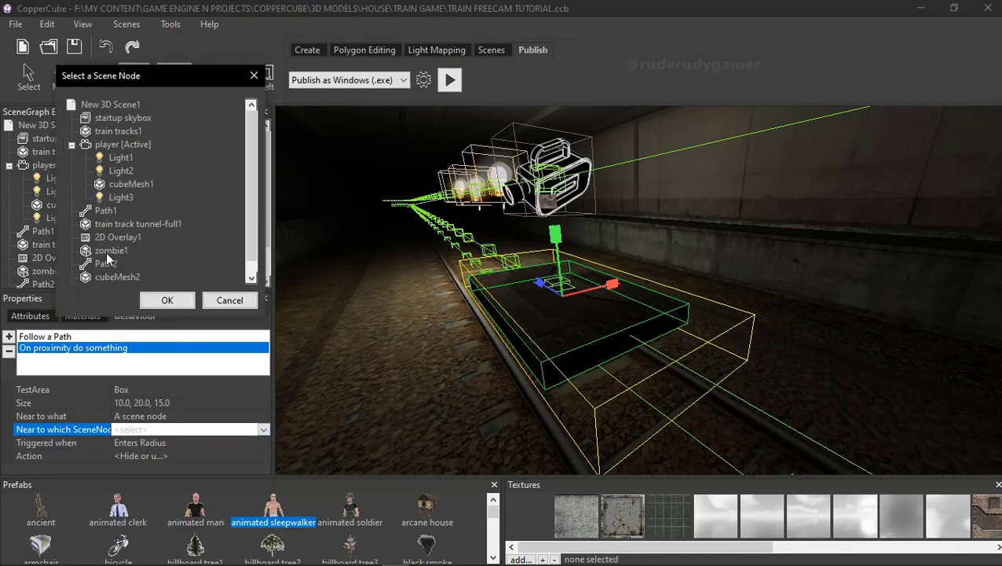
pyautogui.click(110, 277)
pyautogui.click(114, 250)
pyautogui.click(167, 300)
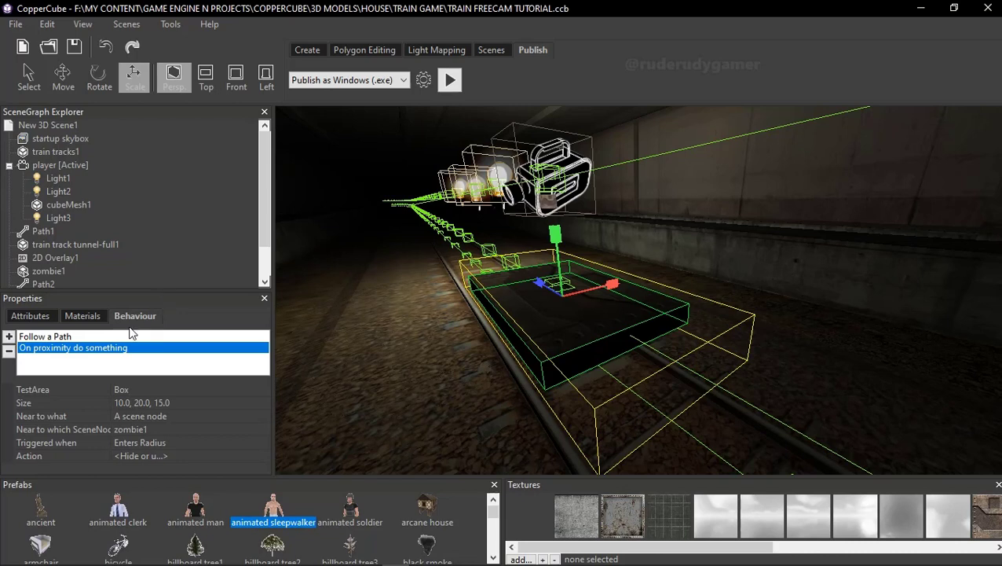
# - Widen the property name column and set the proximity behaviour's "Near to what" option to "The current active camera"
pyautogui.moveTo(109, 438)
pyautogui.mouseDown()
pyautogui.moveTo(129, 437)
pyautogui.moveTo(119, 436)
pyautogui.mouseUp()
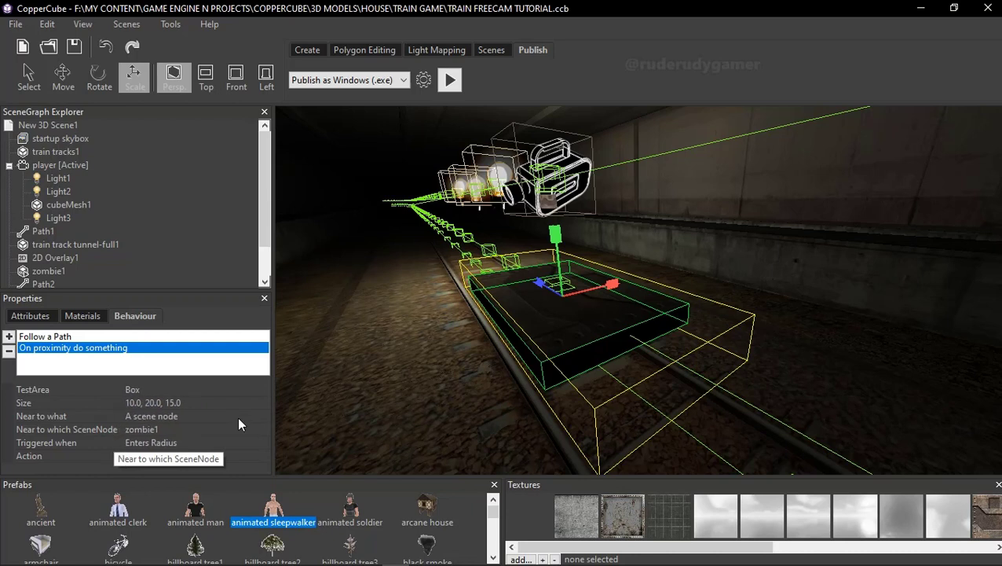
pyautogui.click(238, 417)
pyautogui.click(264, 417)
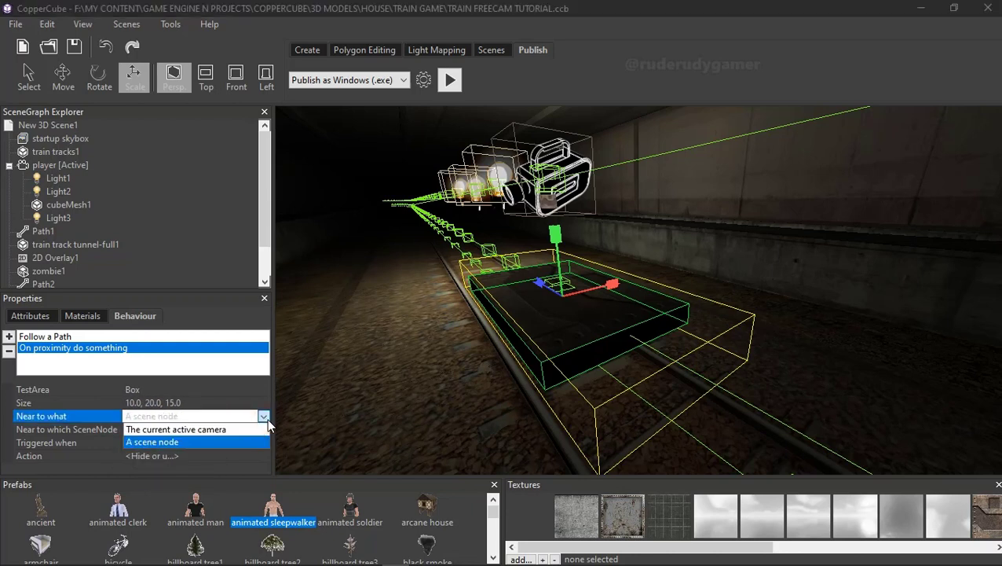
pyautogui.click(249, 430)
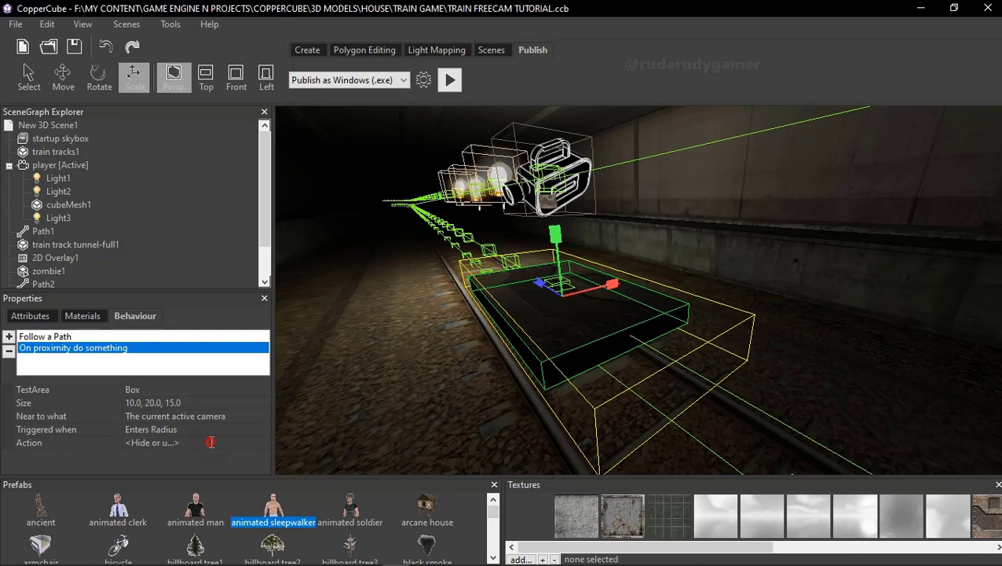
# - Review the proximity behaviour's "Hide or unhide a scene node" action for zombie1, and start a test run of the game
pyautogui.click(172, 443)
pyautogui.click(264, 444)
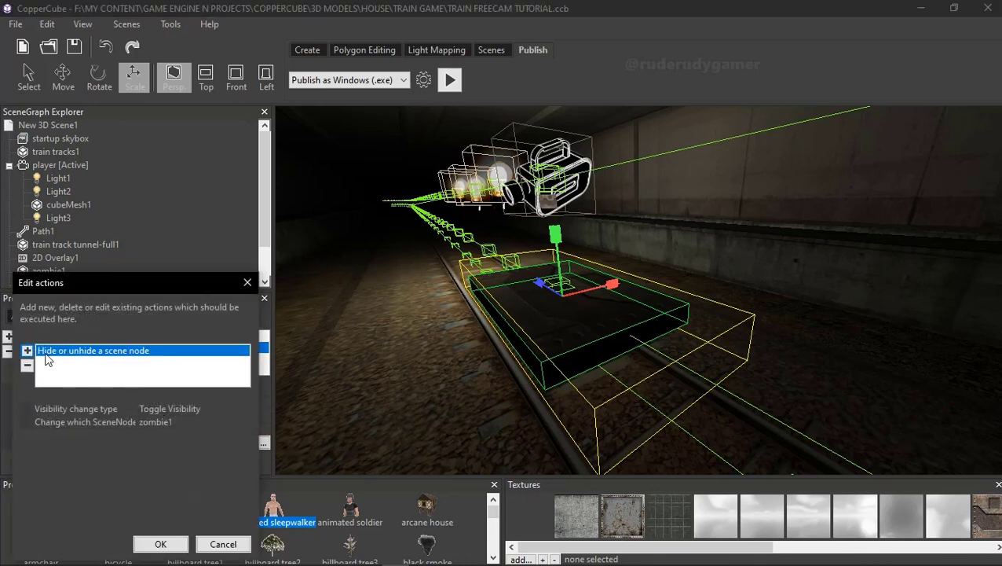
pyautogui.click(158, 542)
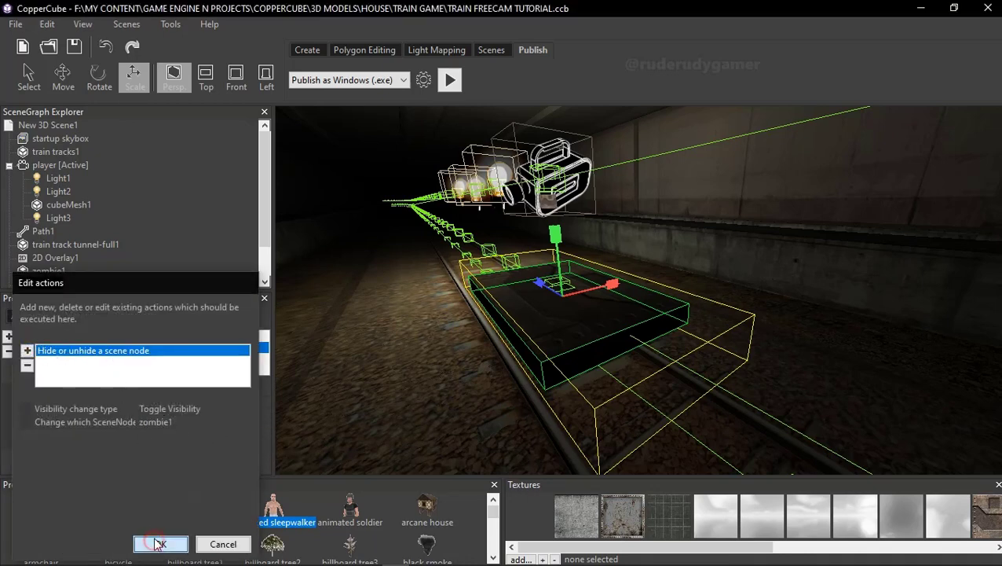
pyautogui.click(451, 80)
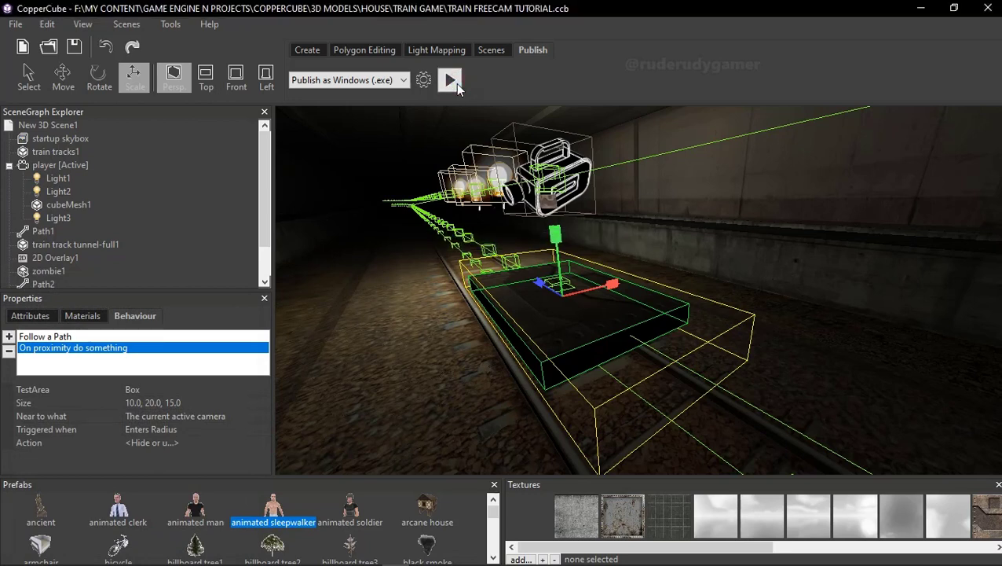